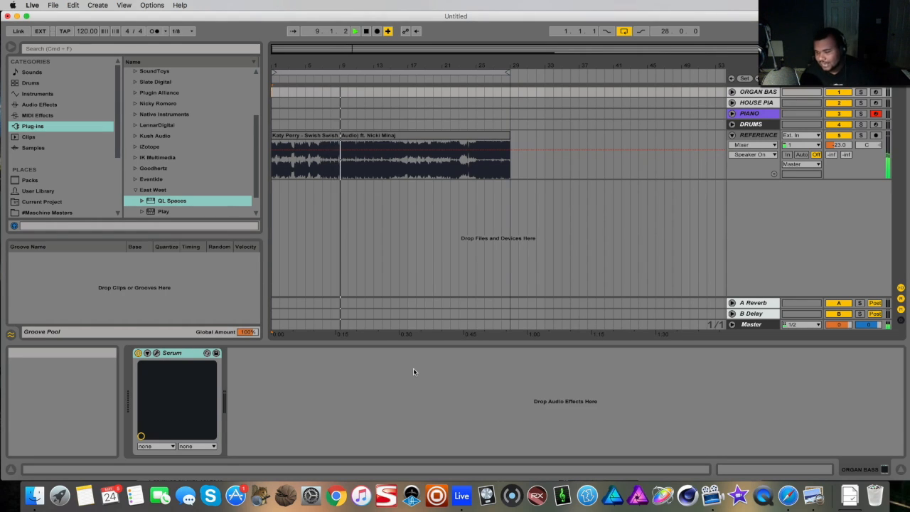
Step: Stop the reference playback and look up the chord progression on the Swish Swish Wikipedia page, plus the Circle of Fifths page in Safari
key("space")
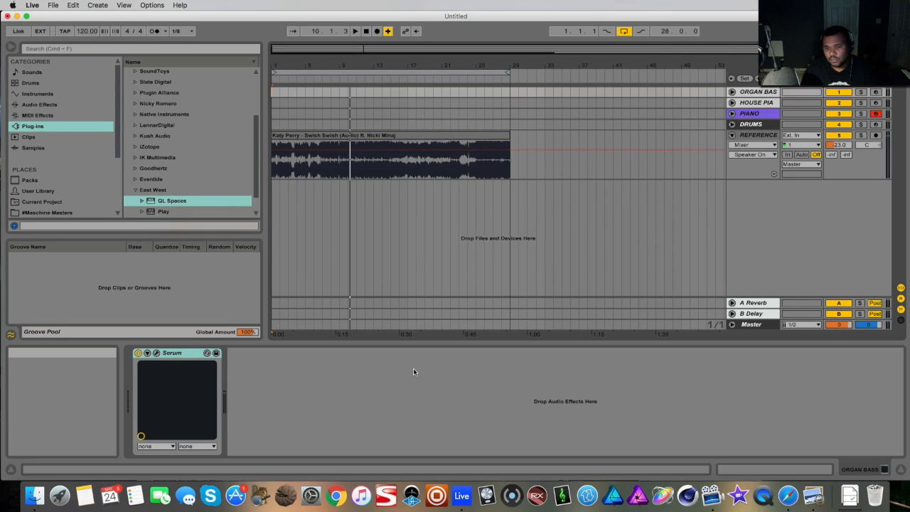
left_click(788, 495)
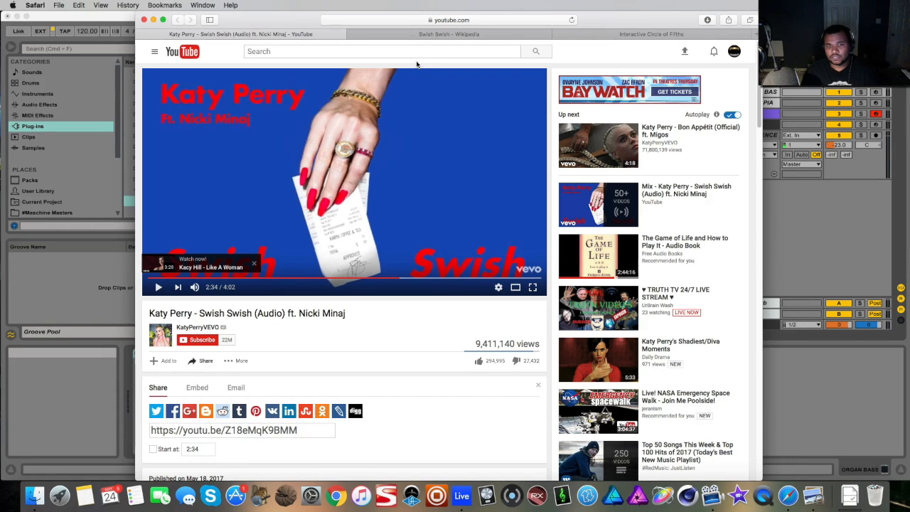
left_click(432, 36)
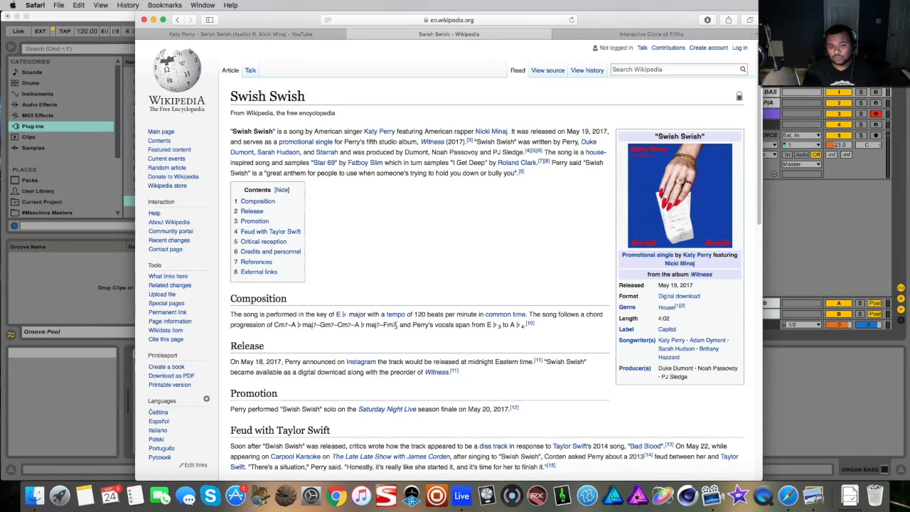
left_click_drag(397, 325, 273, 324)
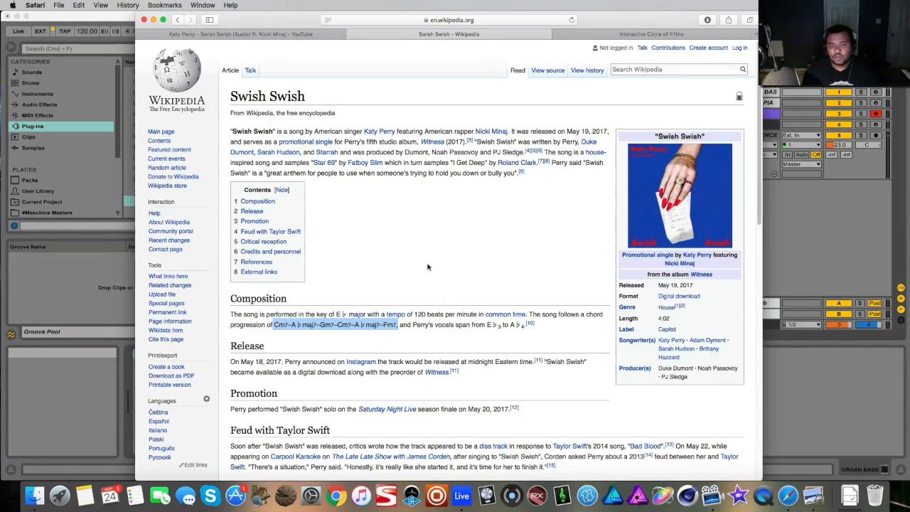
left_click(392, 265)
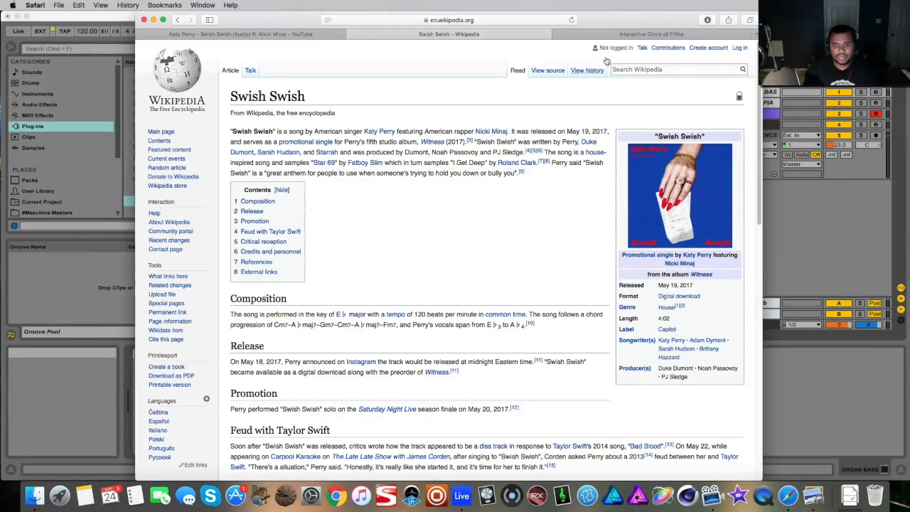
left_click(613, 36)
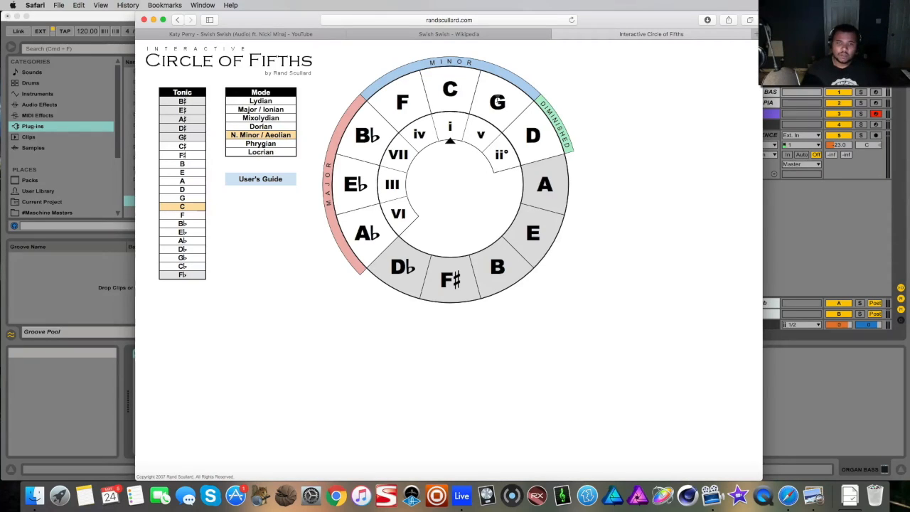
Step: Return to Live and inspect the QL Spaces reverb and the Play instrument on the PIANO track
left_click(824, 229)
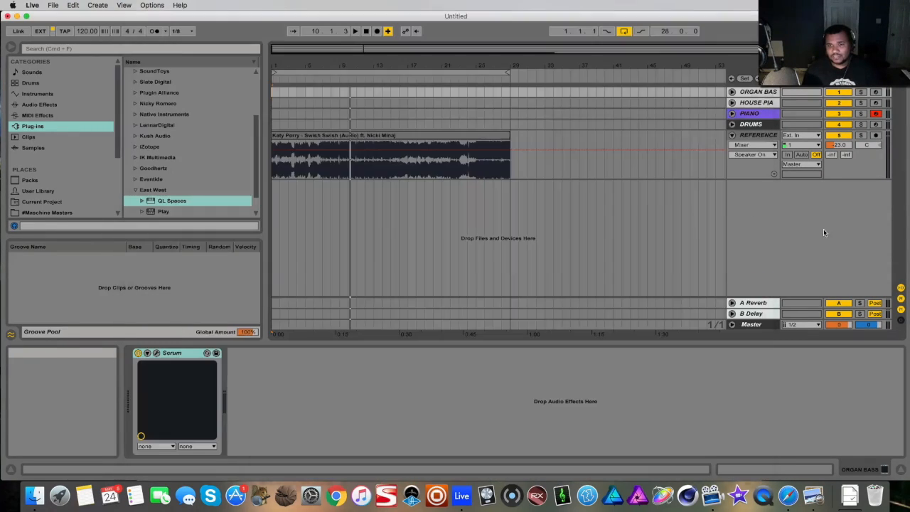
left_click(755, 114)
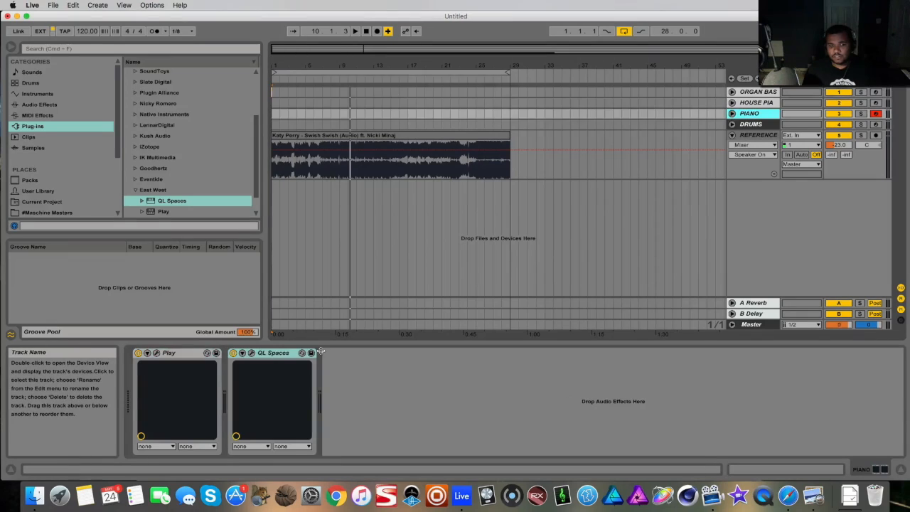
left_click(251, 352)
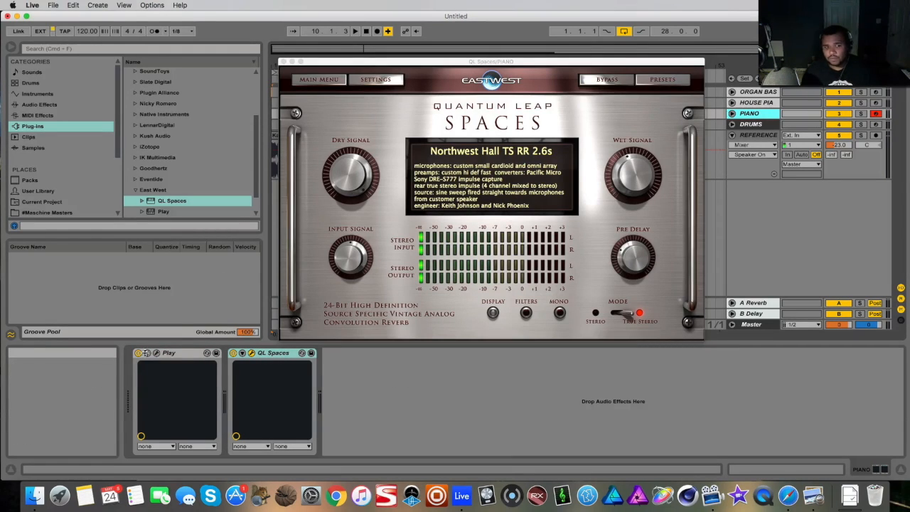
left_click(284, 63)
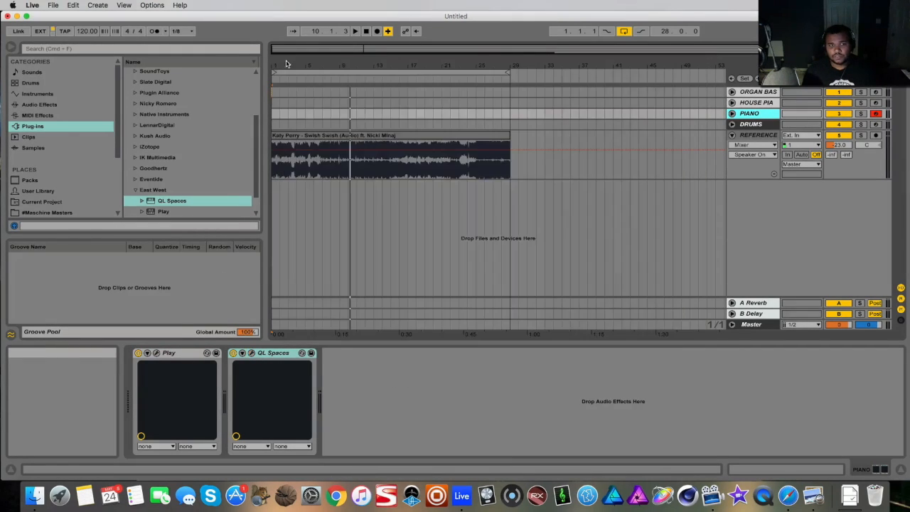
left_click(157, 353)
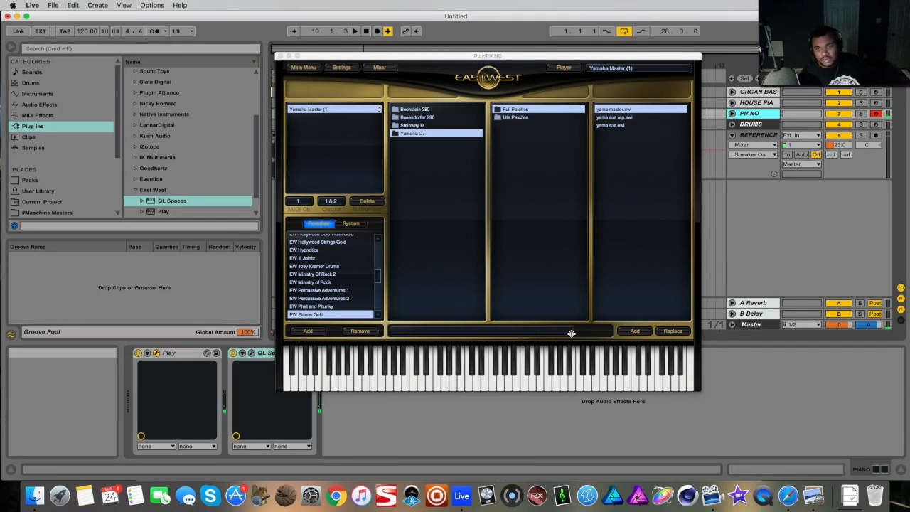
left_click(281, 55)
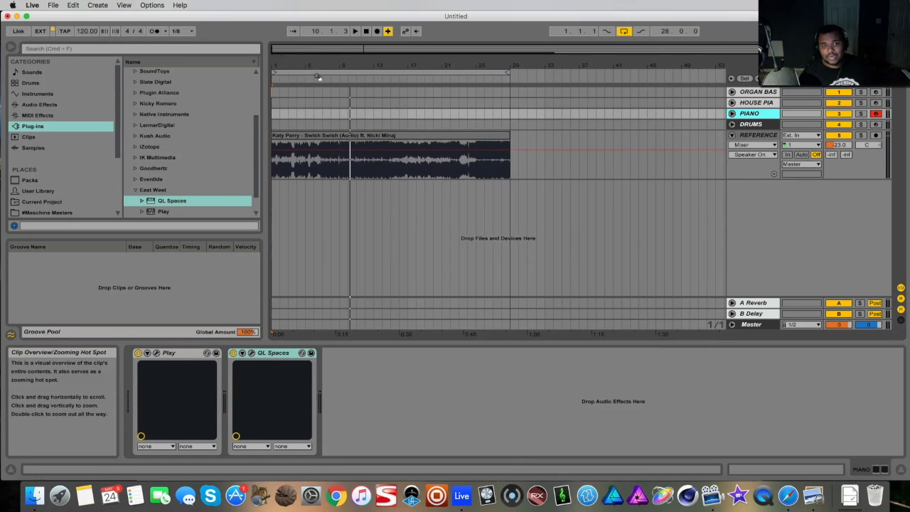
Step: Check the Serum patch on the ORGAN BASS track and arm that track for playing
left_click(758, 93)
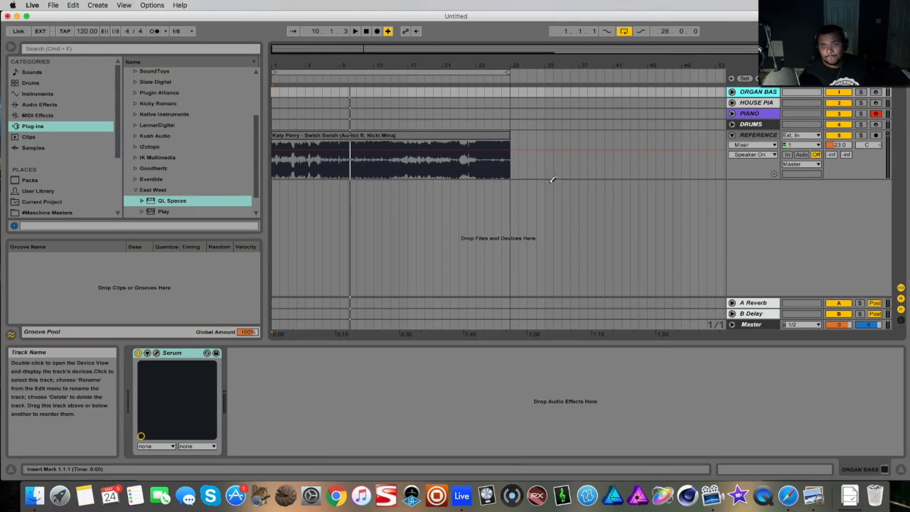
left_click(157, 354)
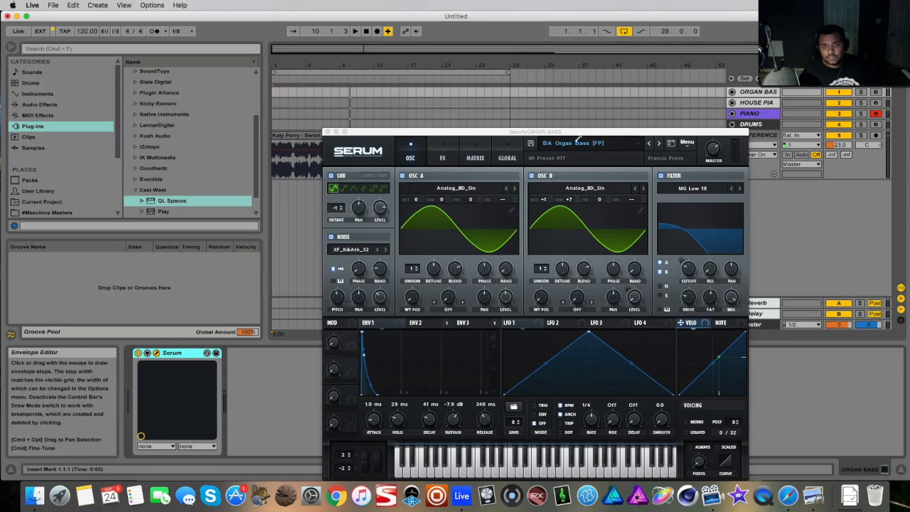
left_click(327, 132)
left_click(876, 93)
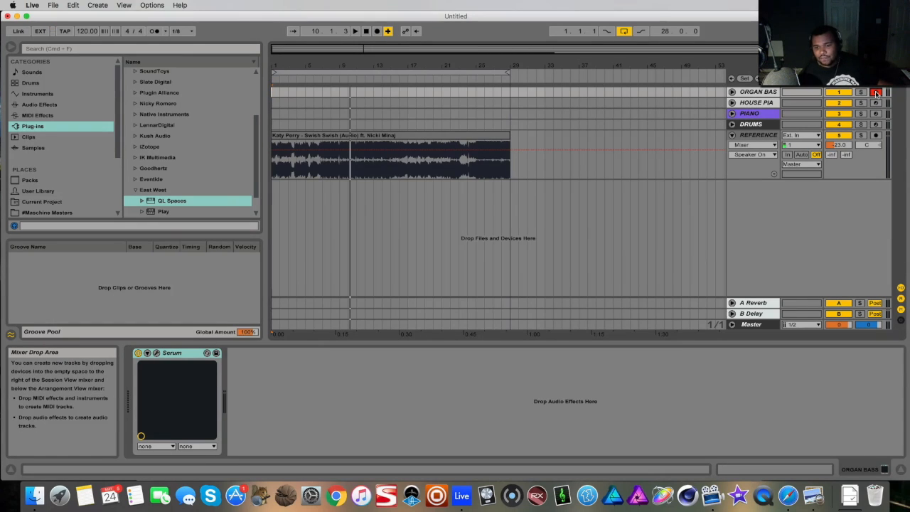
Step: Revisit the Swish Swish Wikipedia article in Safari and highlight the Fm7 chord in the progression
left_click(787, 495)
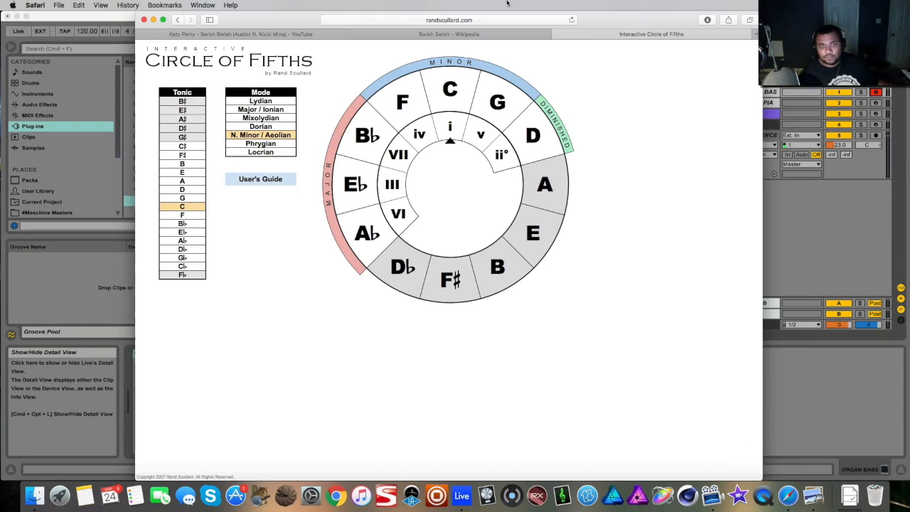
left_click(483, 36)
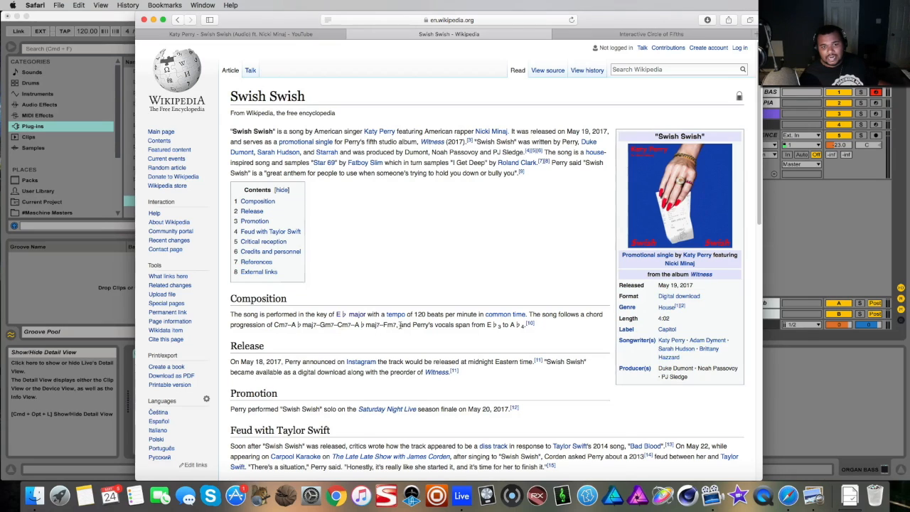
left_click_drag(396, 324, 379, 324)
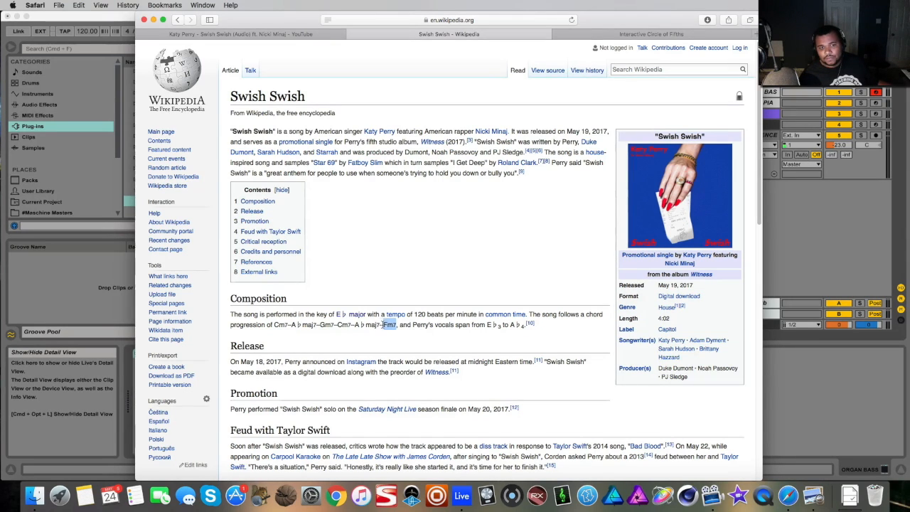
Step: Switch back to Live, arm the PIANO track and check the instrument loaded in its Play plug-in
left_click(810, 381)
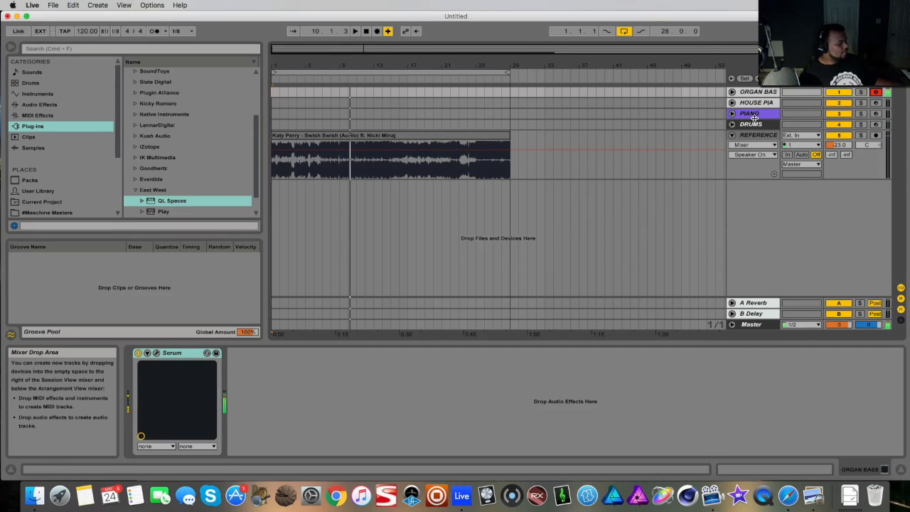
left_click(765, 115)
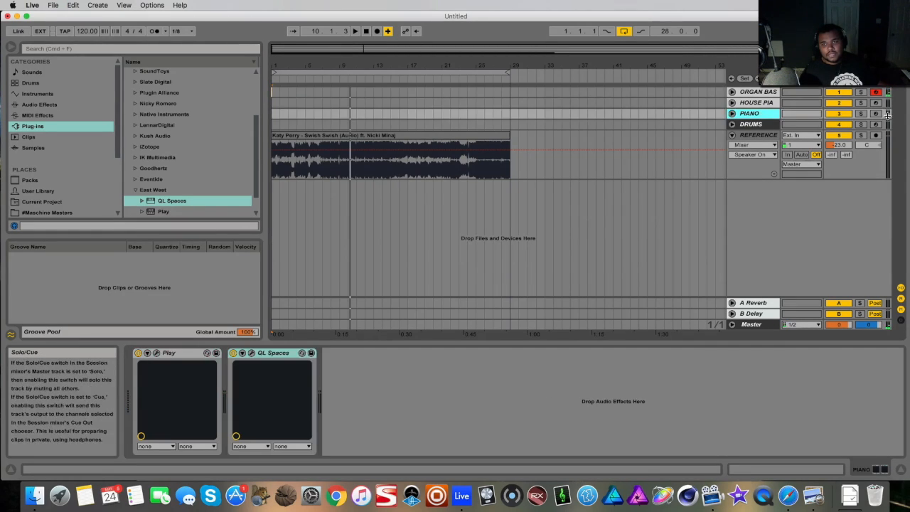
left_click(876, 114)
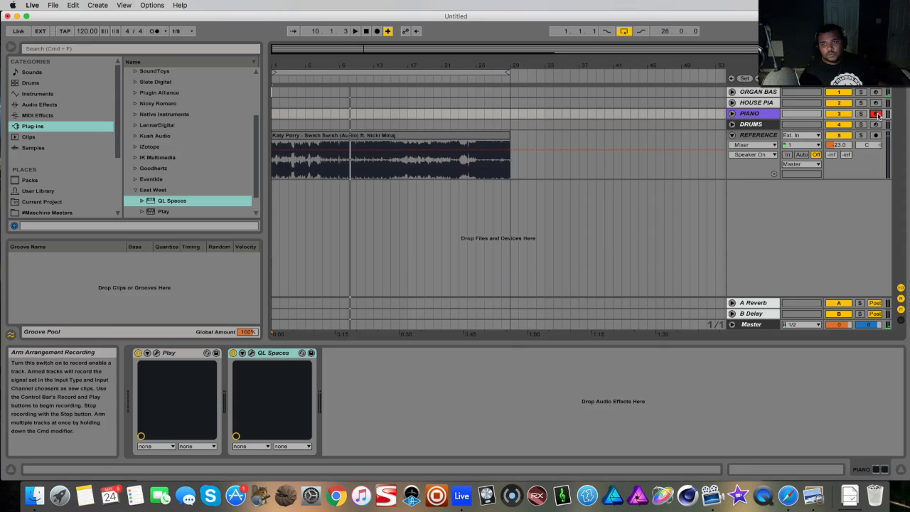
left_click(156, 354)
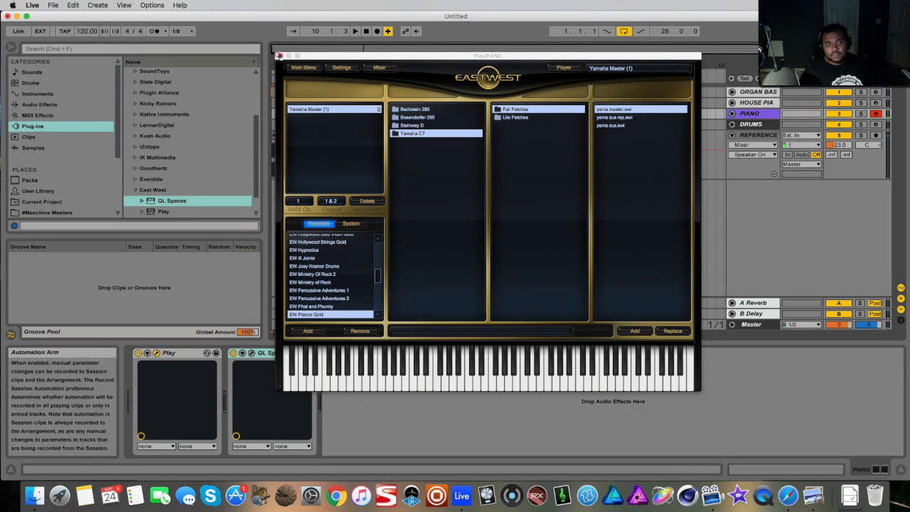
left_click(279, 56)
Step: Mute the REFERENCE track and collapse it in the arrangement
left_click(839, 136)
left_click(733, 135)
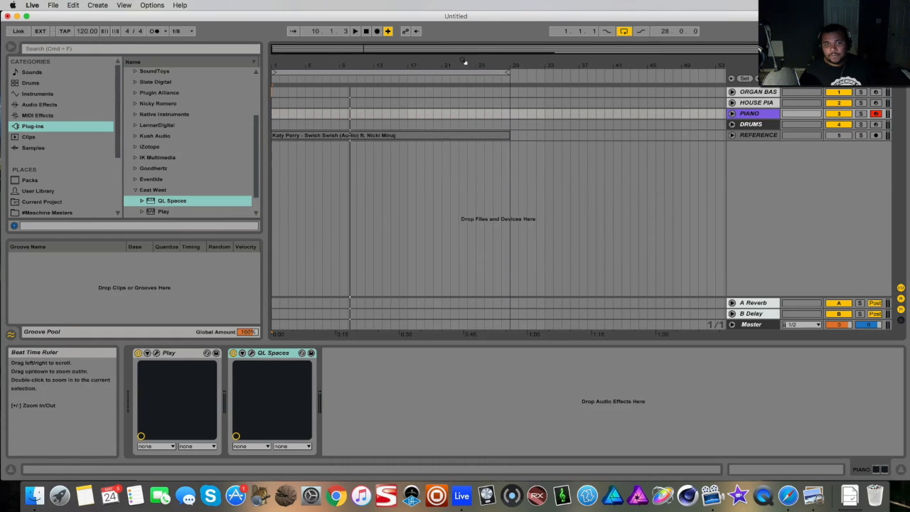
Step: Set the arrangement loop to 8 bars starting at bar 33 and place the insert marker at the loop start
left_click_drag(471, 51, 499, 49)
left_click_drag(367, 73, 602, 73)
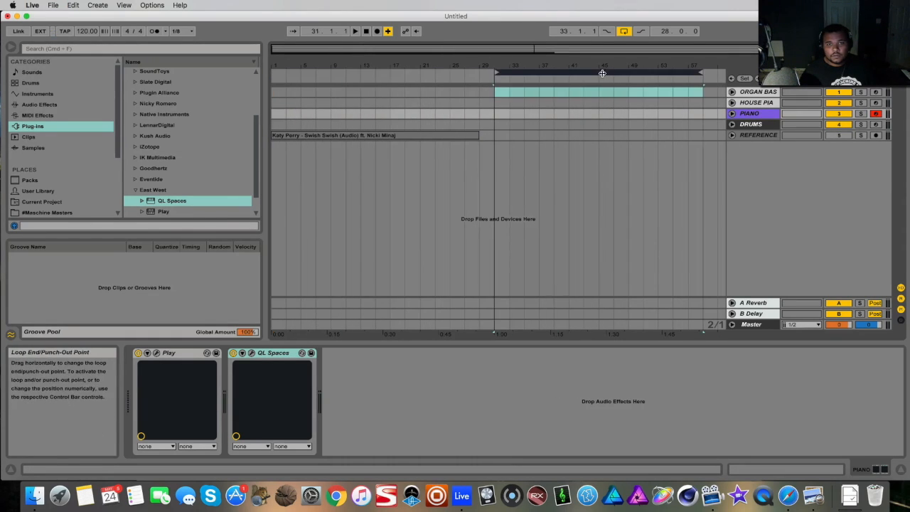
left_click_drag(718, 73, 568, 91)
left_click(509, 136)
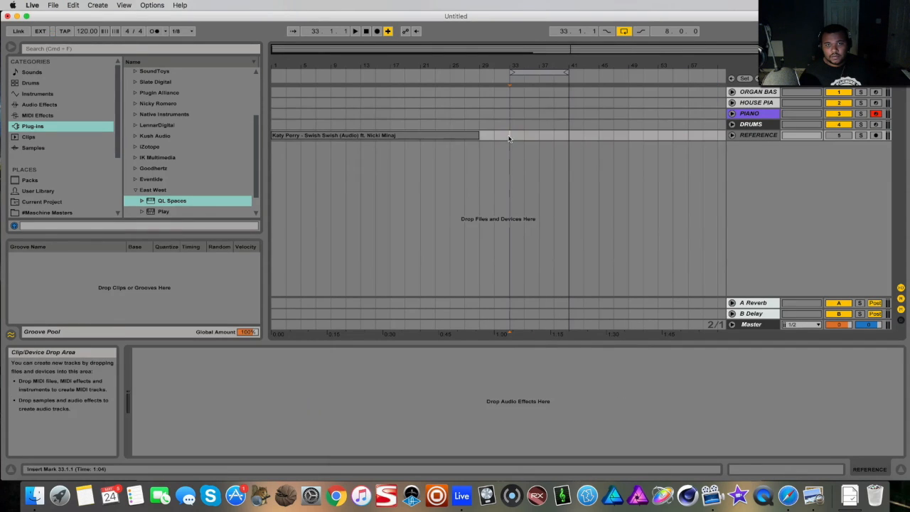
left_click(511, 139)
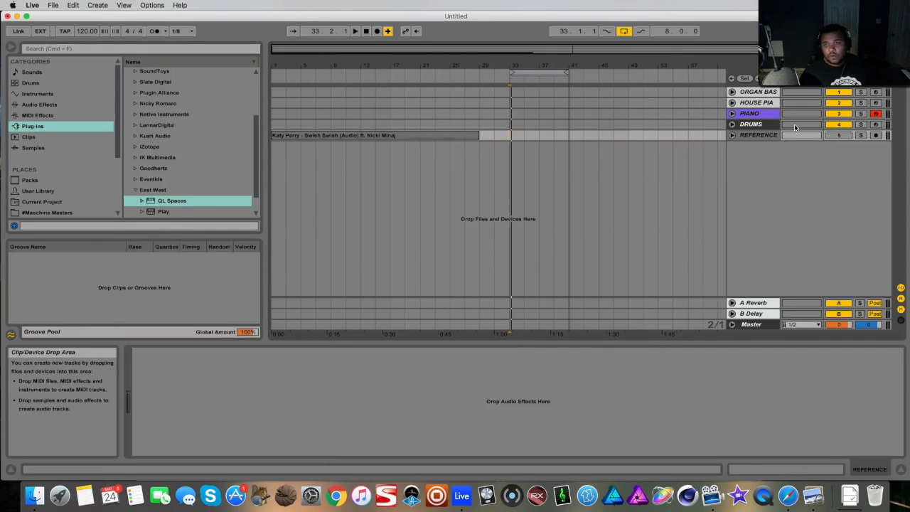
Step: Arm the DRUMS track and play the loop from bar 33 briefly with the metronome on
left_click(876, 125)
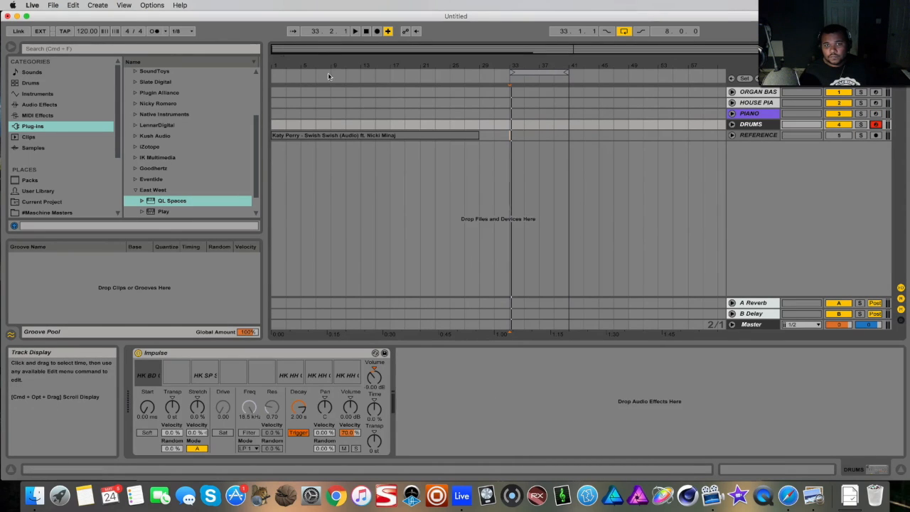
left_click(154, 30)
key("space")
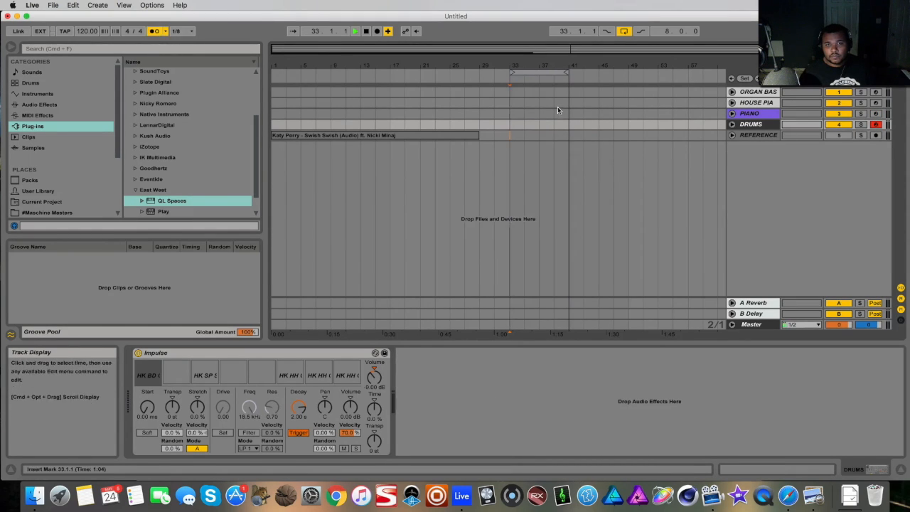
left_click_drag(520, 71, 520, 106)
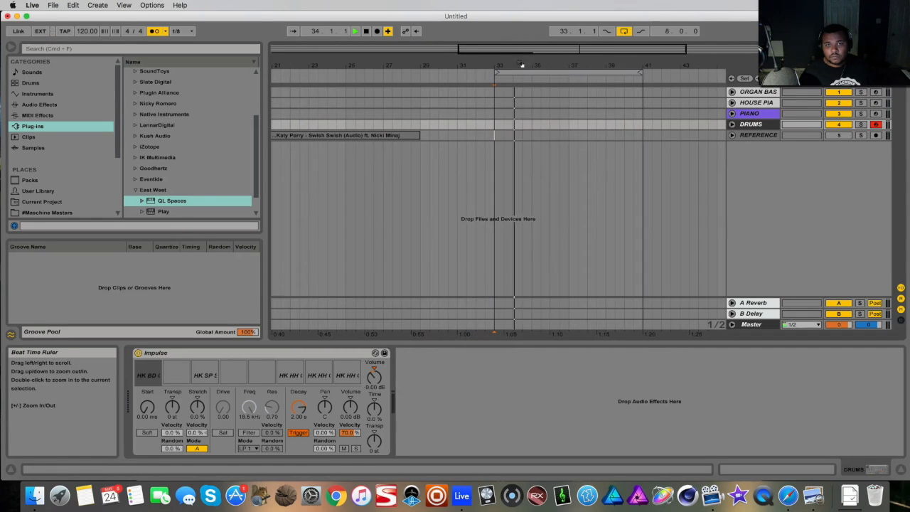
key("space")
Step: Insert an empty 4-bar MIDI clip at bar 33 on the DRUMS track and shorten the loop to 4 bars to match
left_click_drag(569, 126, 503, 126)
right_click(509, 128)
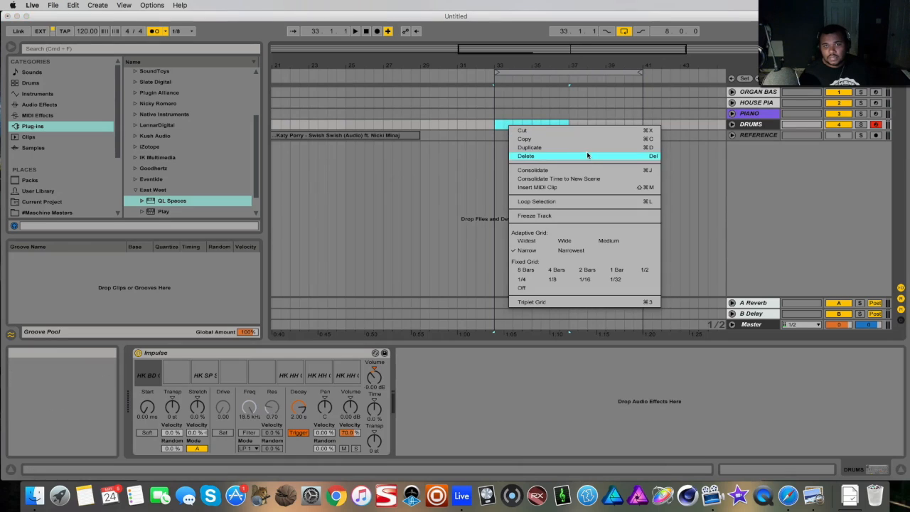
left_click(529, 187)
left_click_drag(642, 72, 567, 80)
key("space")
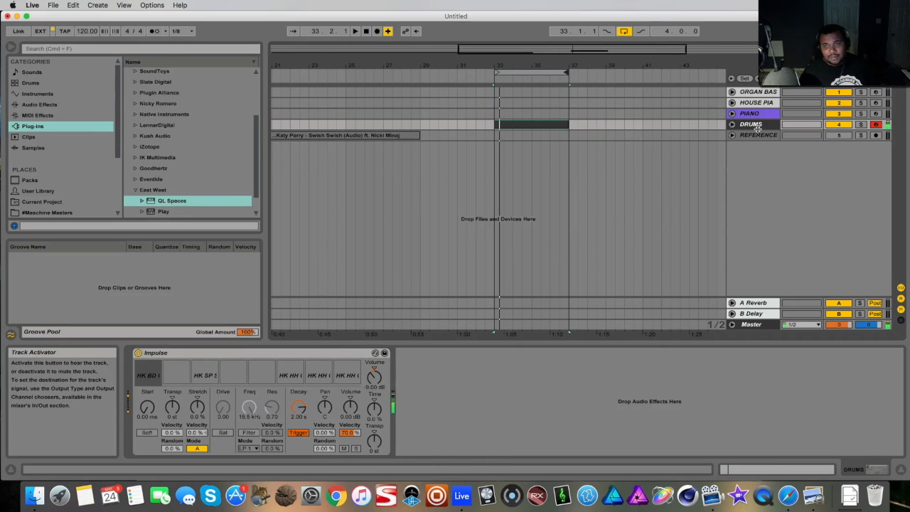
Step: Expand the DRUMS track, open its new MIDI clip for note editing and set the fixed grid to 1/8
left_click(732, 125)
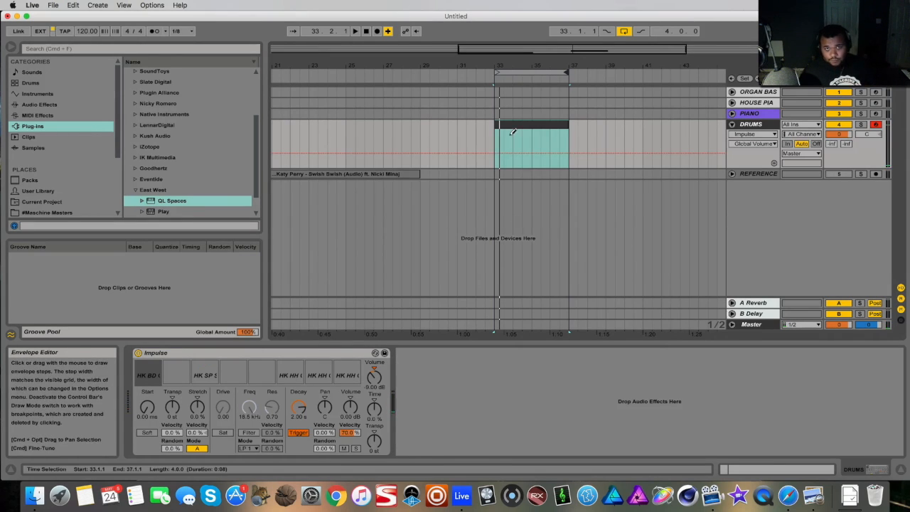
double_click(515, 132)
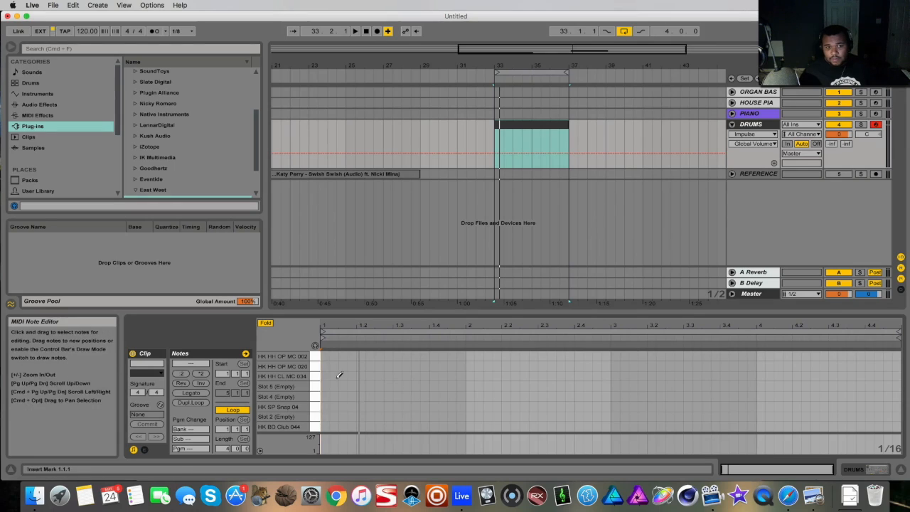
right_click(489, 384)
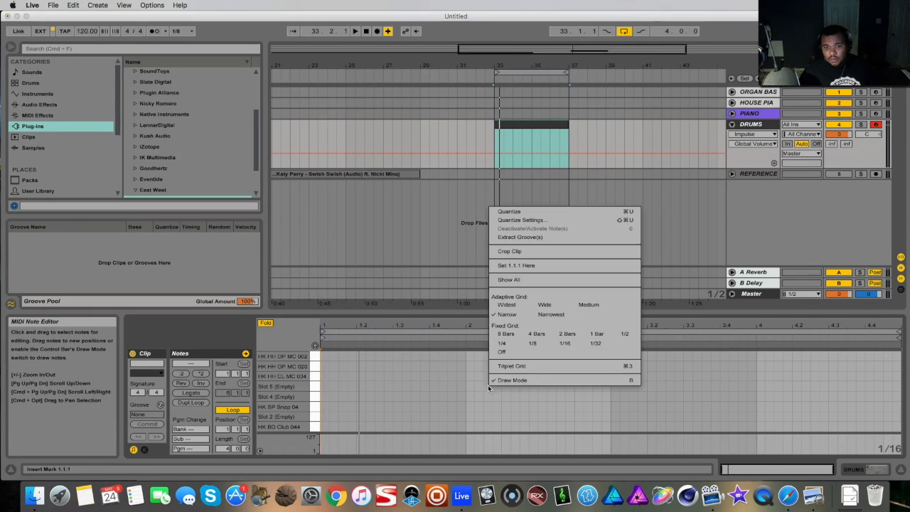
left_click(533, 344)
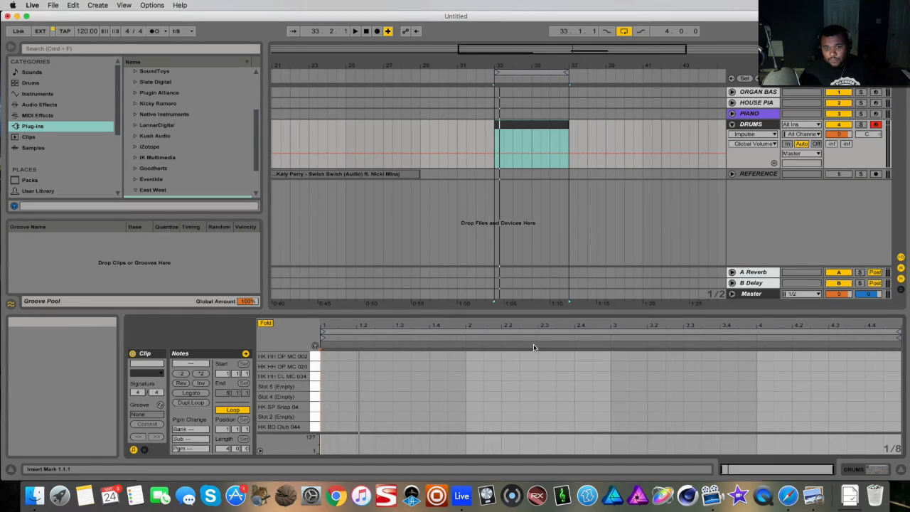
Step: Draw HK BD Club 044 kick notes on every beat of all four bars while the loop plays
left_click(329, 426)
key("space")
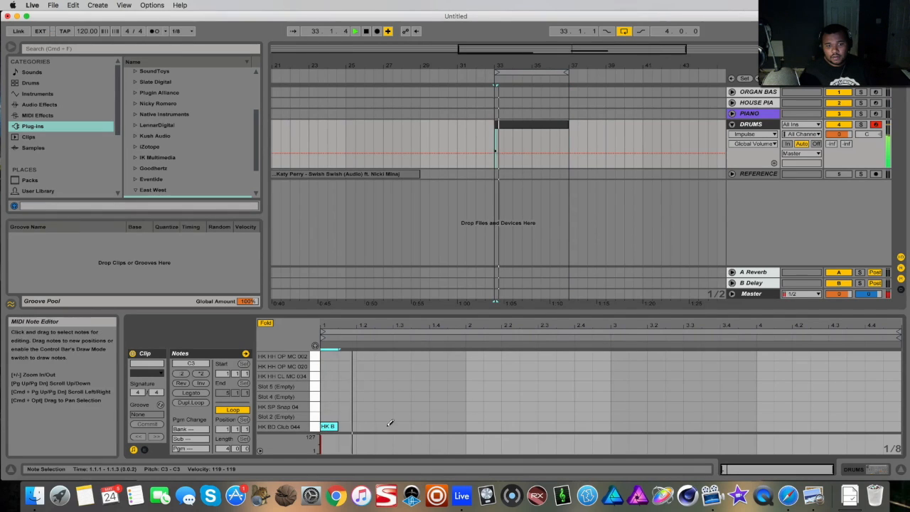
left_click(365, 426)
left_click(402, 426)
left_click(438, 426)
left_click(474, 426)
left_click(511, 426)
left_click(547, 426)
left_click(583, 426)
left_click(619, 426)
left_click(656, 426)
left_click(692, 426)
left_click(728, 426)
left_click(764, 426)
left_click(801, 426)
left_click(837, 426)
left_click(873, 426)
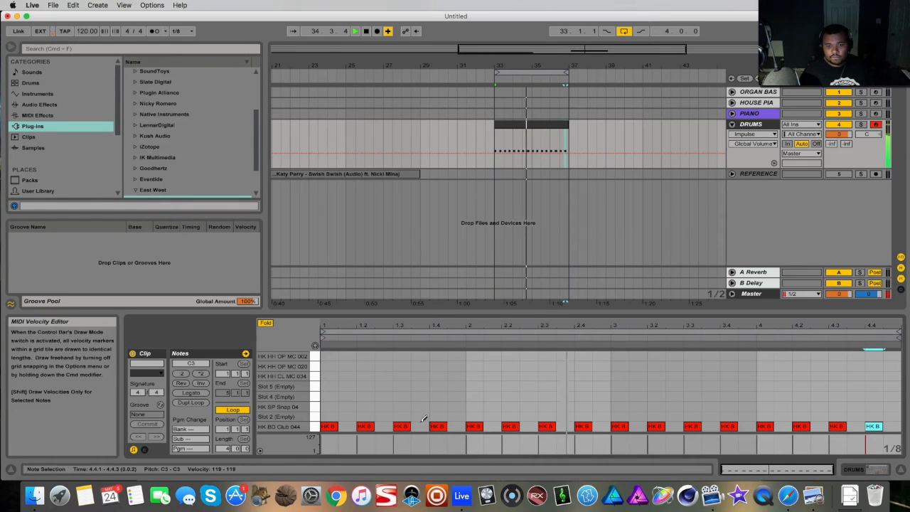
Step: Draw HK SP Snap 04 notes on beats 2 and 4 of all four bars
left_click(365, 406)
left_click(437, 406)
left_click(510, 406)
left_click(582, 406)
left_click(655, 406)
left_click(728, 406)
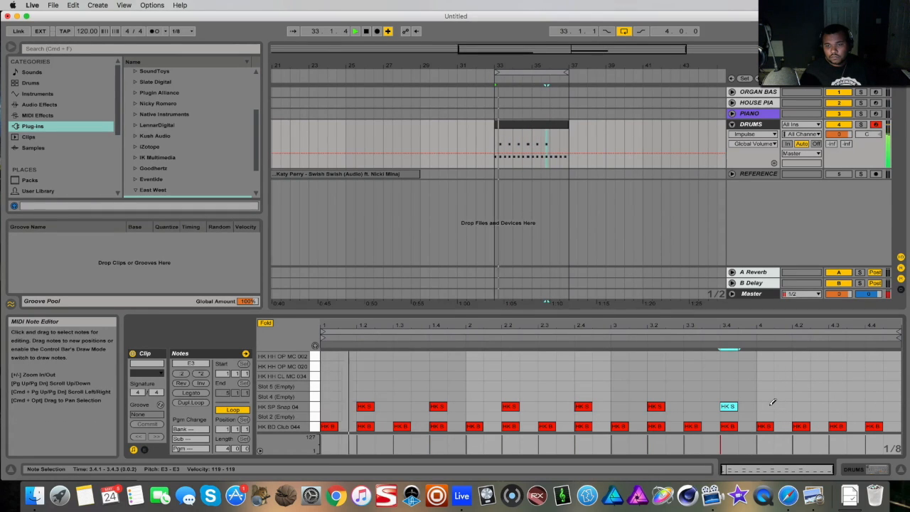
left_click(800, 406)
left_click(873, 406)
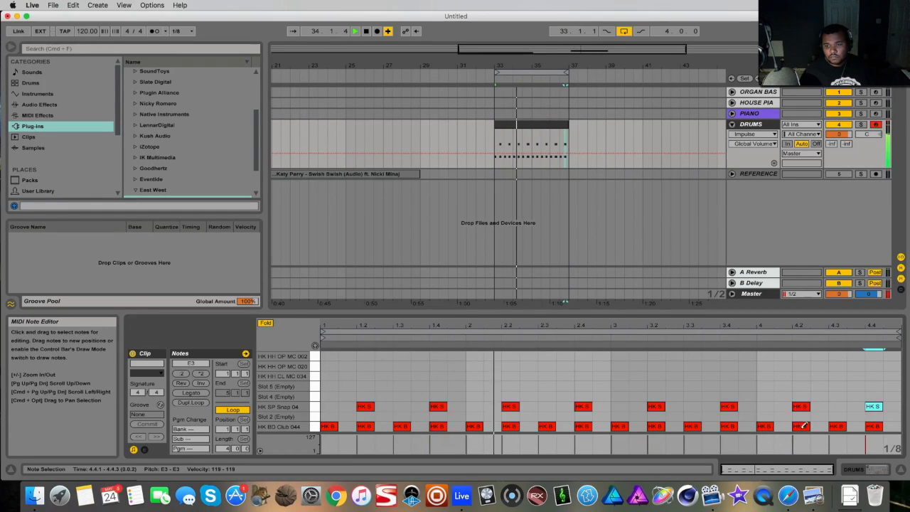
Step: Add HK HH OP MC 020 open hi-hat notes at 1.1.3 and 2.1.3, and play the loop
left_click(348, 365)
left_click(492, 365)
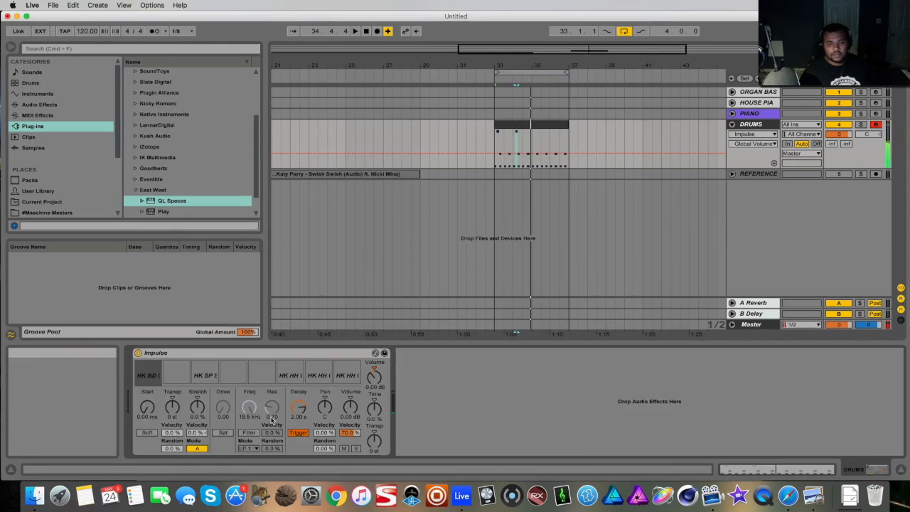
key("space")
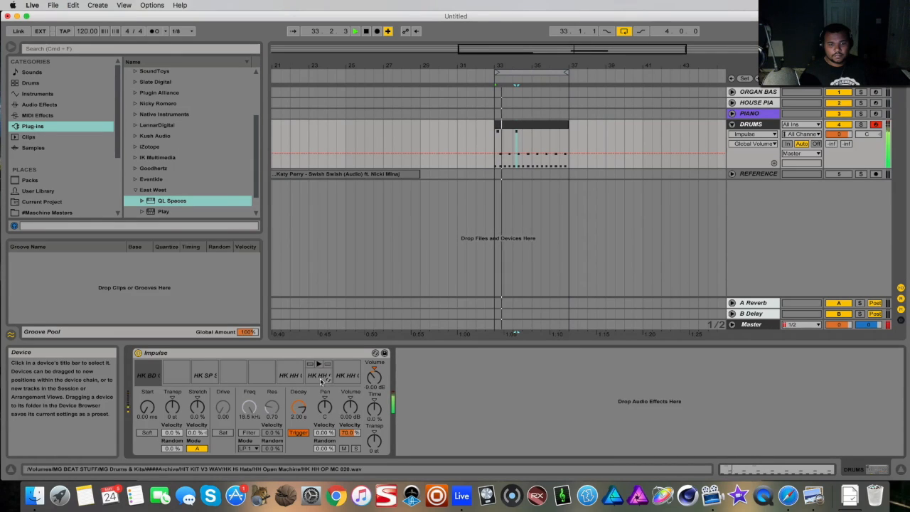
Step: Lower the HK HH OP MC 020 sample's volume in Impulse and add its notes at 3.1.3 and 4.1.3 in the clip
left_click(319, 375)
left_click_drag(299, 408, 299, 373)
left_click(346, 412)
left_click(534, 135)
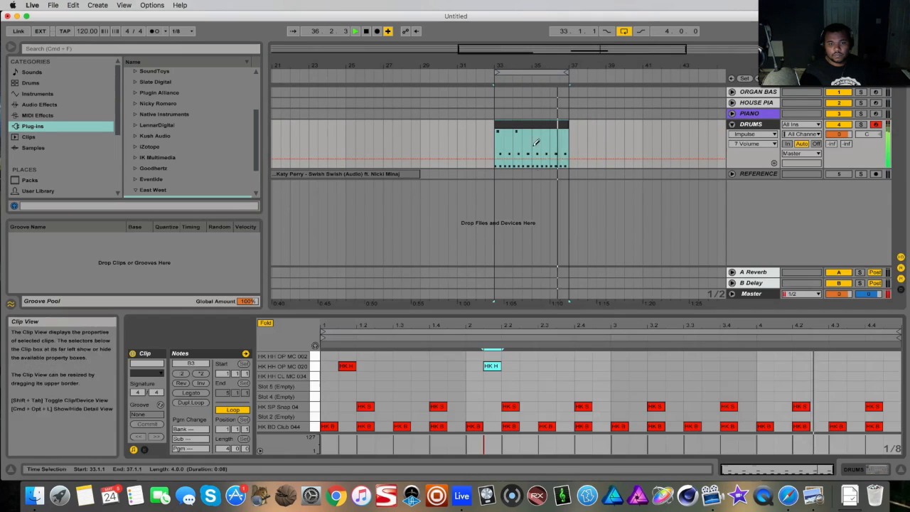
double_click(642, 366)
double_click(784, 365)
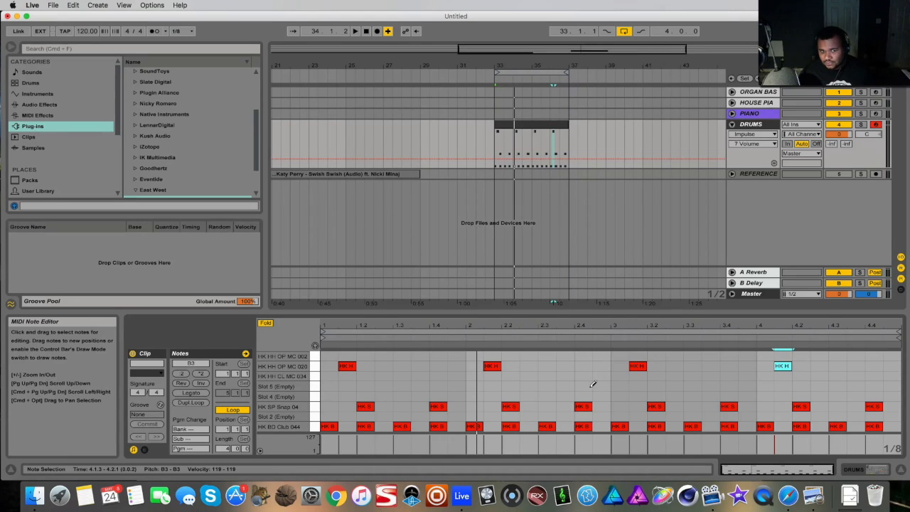
Step: Play the loop and draw HK HH OP MC 002 open hi-hat notes on the four off-beats of bar 1
key("space")
left_click(346, 355)
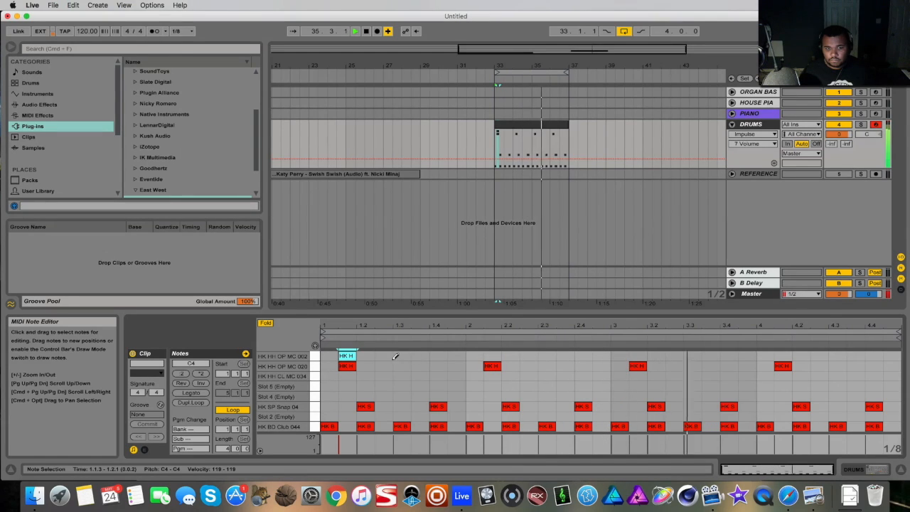
left_click(384, 355)
left_click(419, 356)
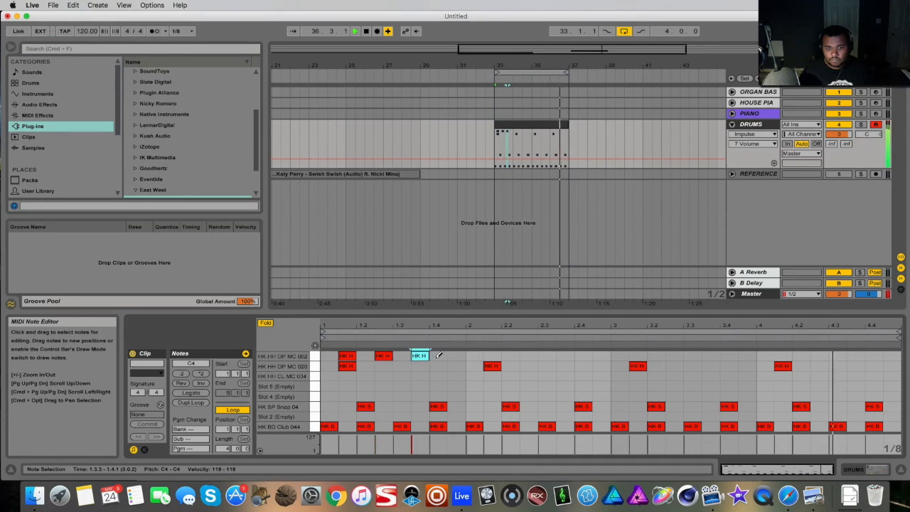
left_click(456, 356)
left_click(437, 355)
left_click(441, 355)
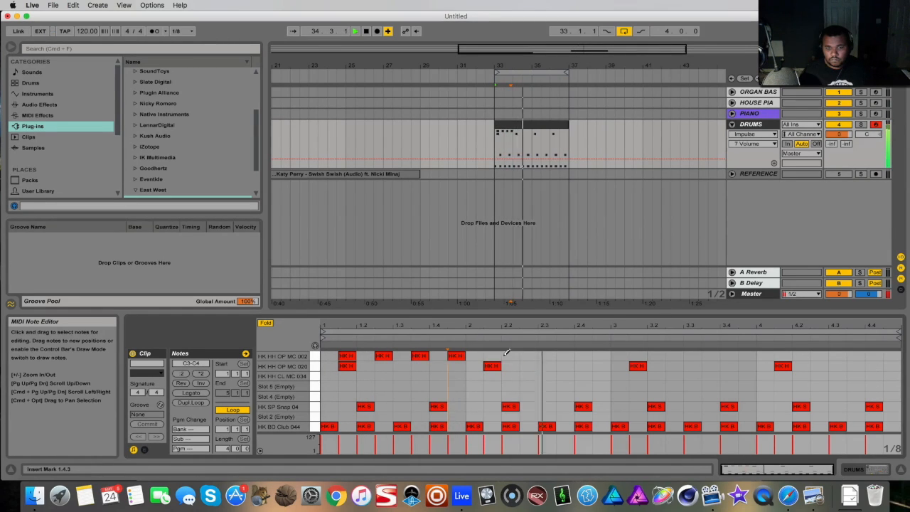
Step: Set the note grid to 1/16 and replace the HK HH OP MC 002 note at 1.4.3 with 1/16 notes at 1.4.3 and 1.4.4
right_click(572, 430)
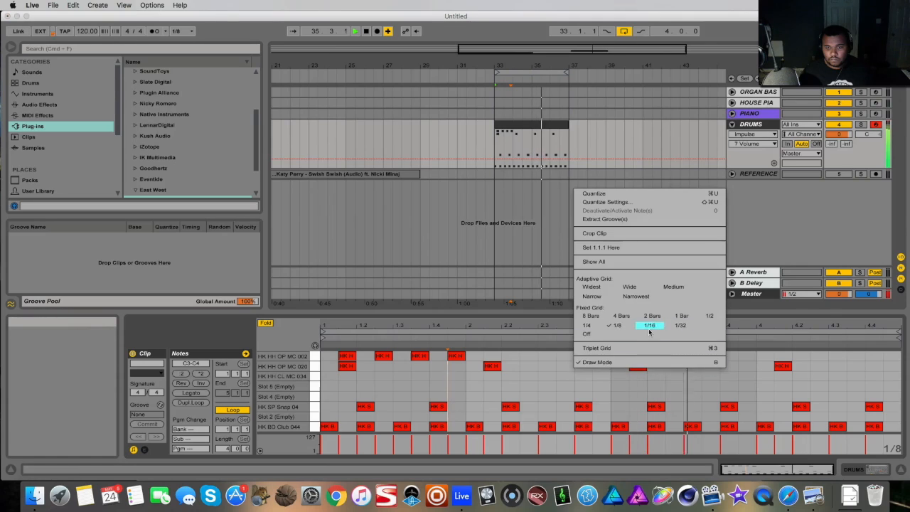
left_click(651, 327)
left_click(452, 356)
left_click(452, 356)
left_click(460, 355)
Step: Return the note grid to 1/8 and copy bar 1's HK HH OP MC 002 pattern across bars 2 to 4
right_click(480, 367)
left_click(520, 329)
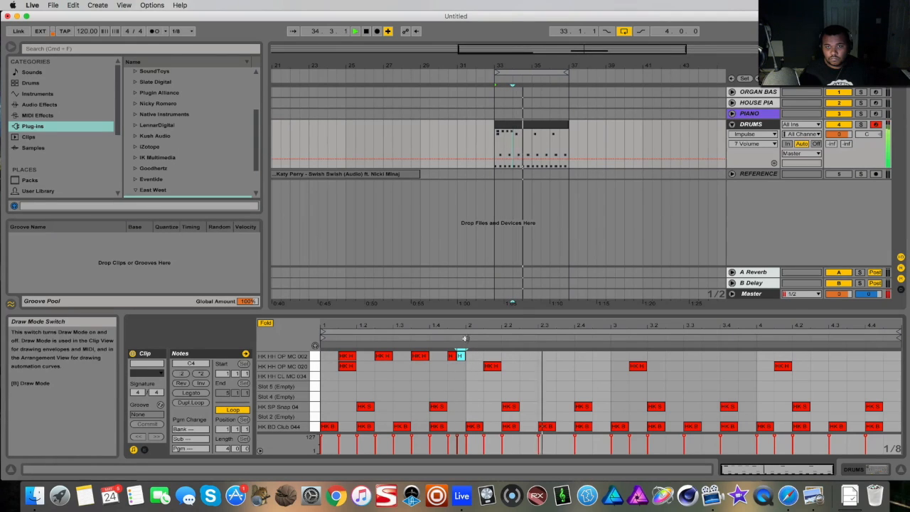
left_click_drag(481, 361, 783, 358)
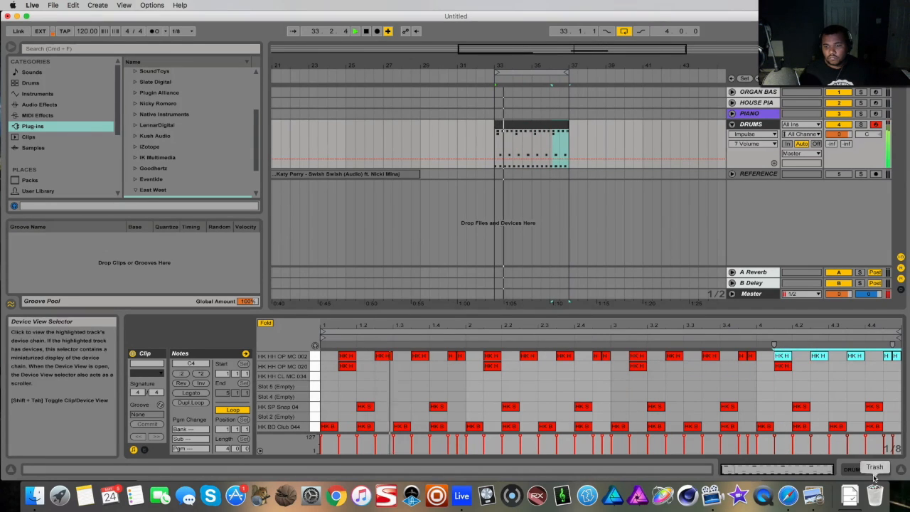
Step: In Impulse, set the HK HH OP MC 002 sample's volume to -10.3 dB and pan to 29R, then return to the clip's notes
left_click(868, 470)
left_click(347, 375)
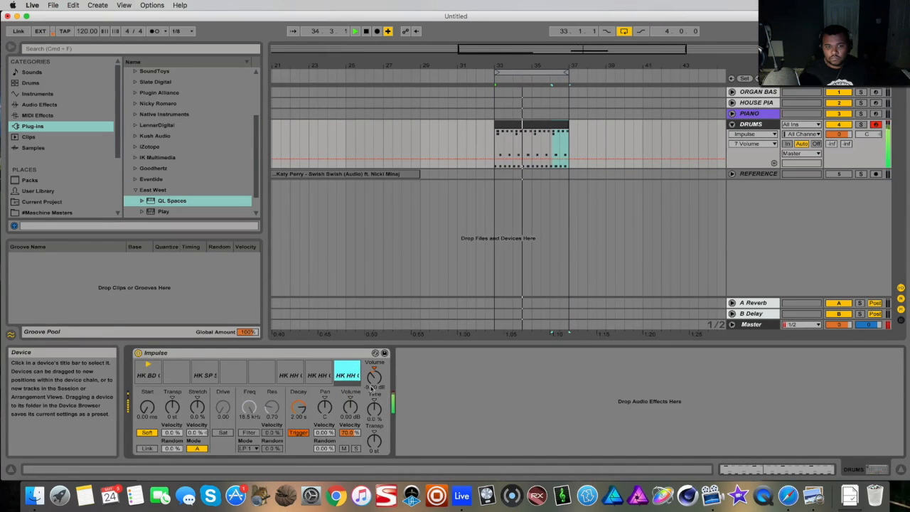
left_click_drag(350, 407, 325, 390)
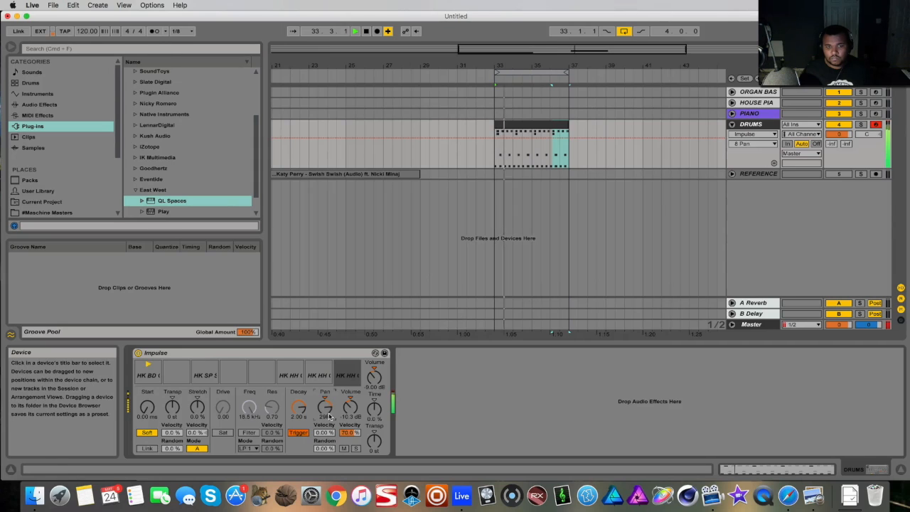
left_click(790, 469)
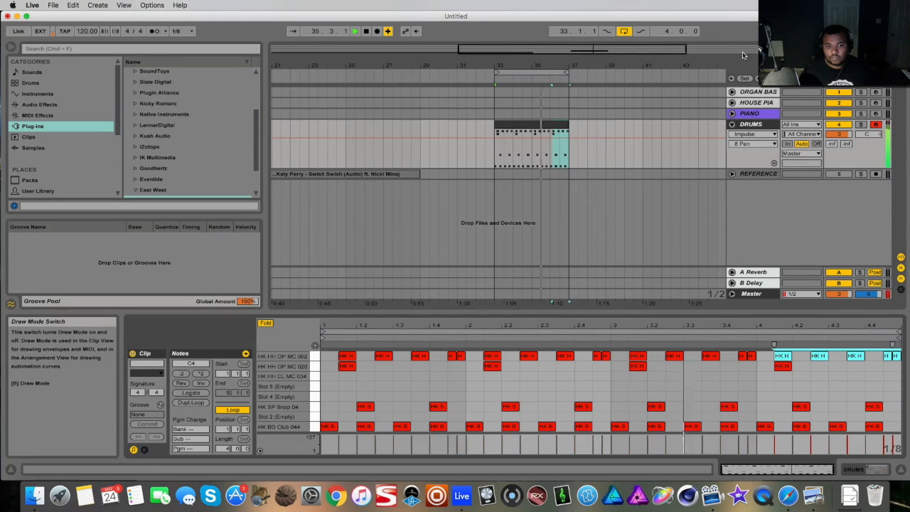
left_click(347, 375)
left_click(365, 375)
left_click(384, 375)
left_click(419, 375)
left_click(437, 375)
left_click_drag(441, 377, 353, 375)
Step: Set the grid to 1/16 and draw HK HH CL MC 034 closed hi-hats in bar 1: three from 1.1.2, and pairs from 1.2.3, 1.3.3 and 1.4.3
right_click(353, 375)
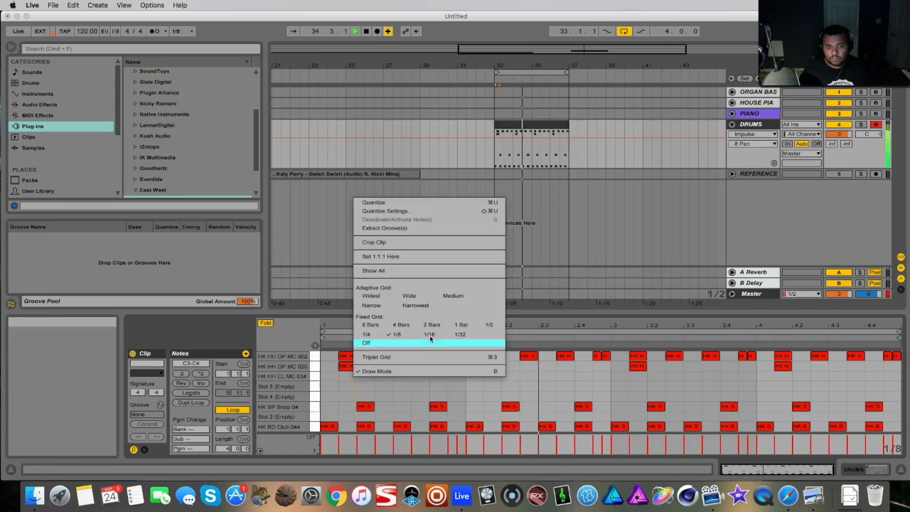
left_click(430, 334)
left_click(352, 376)
left_click(344, 376)
left_click(334, 376)
left_click(387, 375)
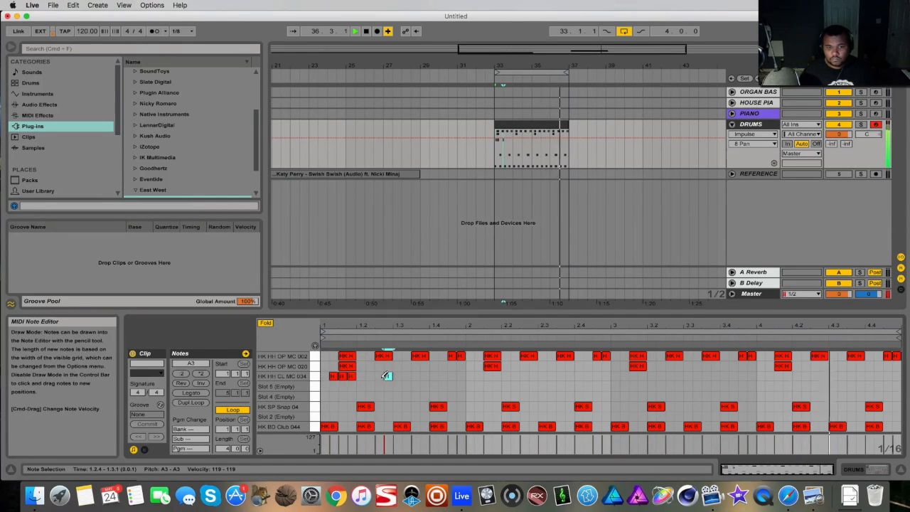
left_click(415, 377)
left_click(423, 376)
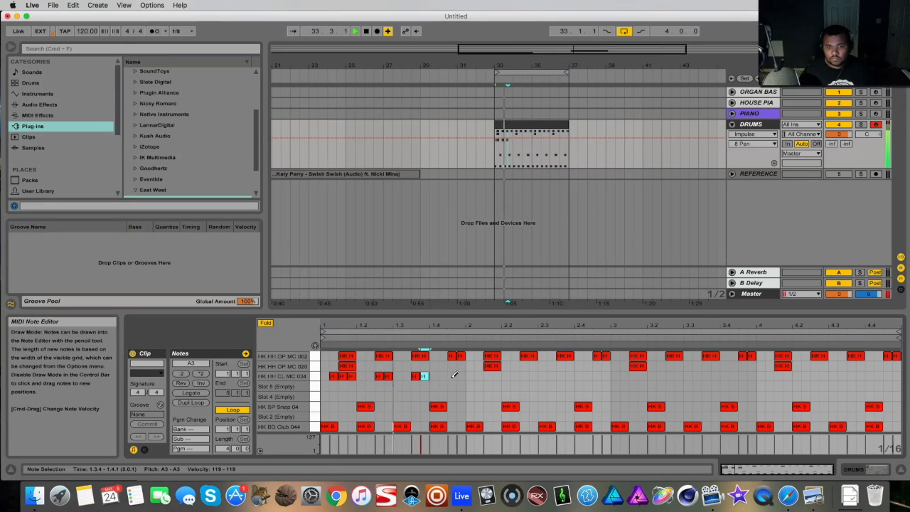
left_click(452, 376)
left_click(461, 377)
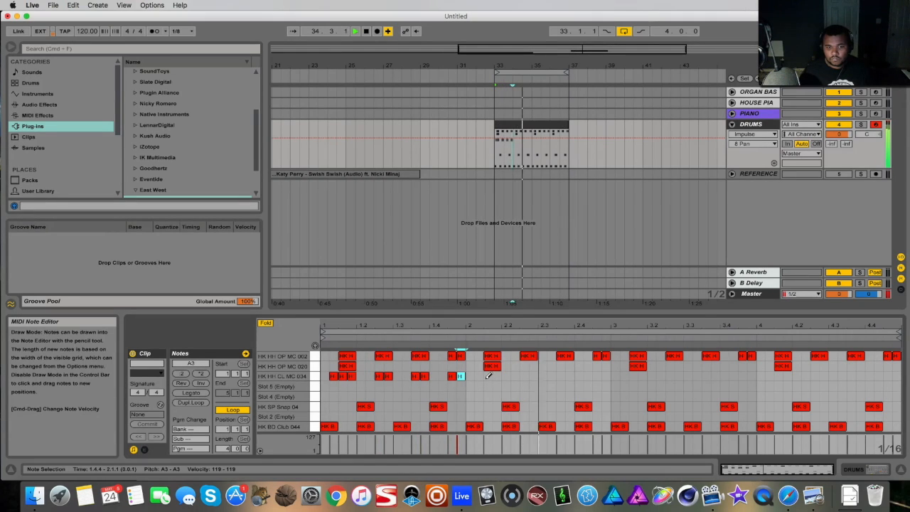
left_click_drag(480, 376, 490, 375)
left_click(487, 376)
left_click(480, 376)
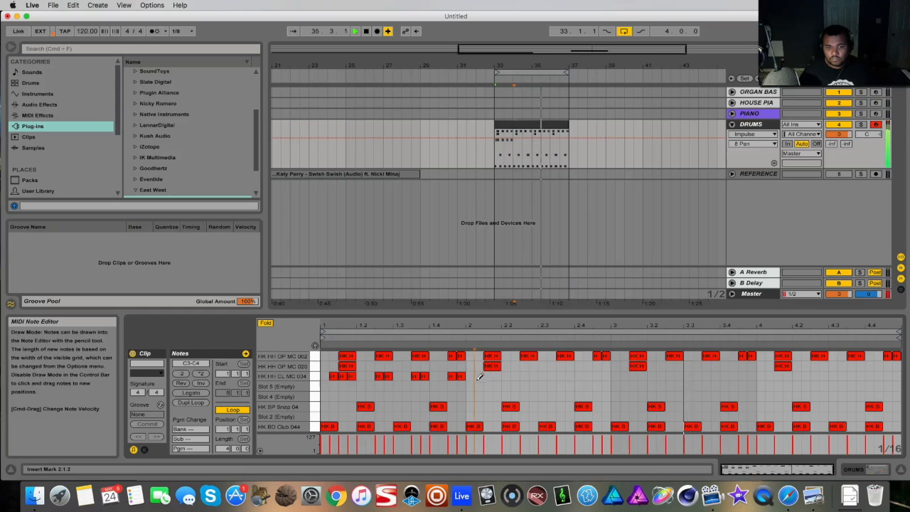
Step: Turn off Draw Mode and copy bar 1's HK HH CL MC 034 closed hi-hat notes across bars 2 to 4
right_click(479, 376)
left_click(498, 375)
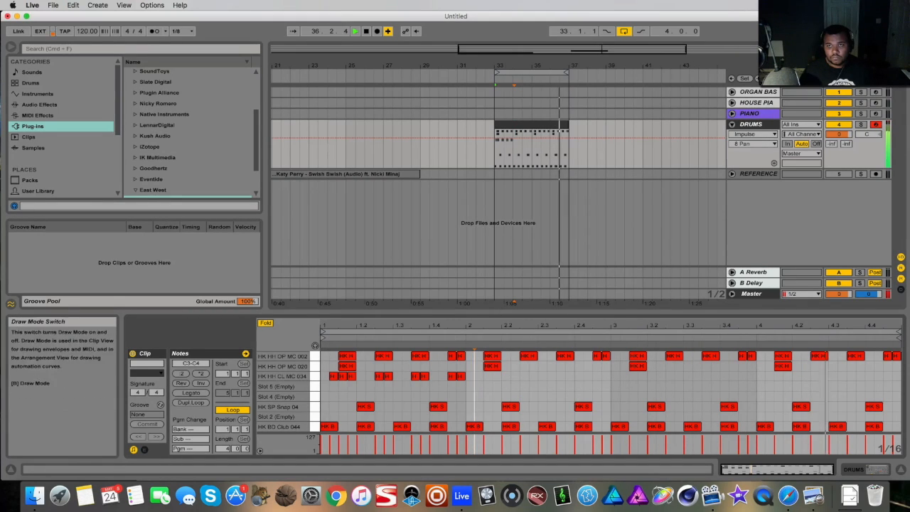
left_click_drag(472, 372, 325, 380)
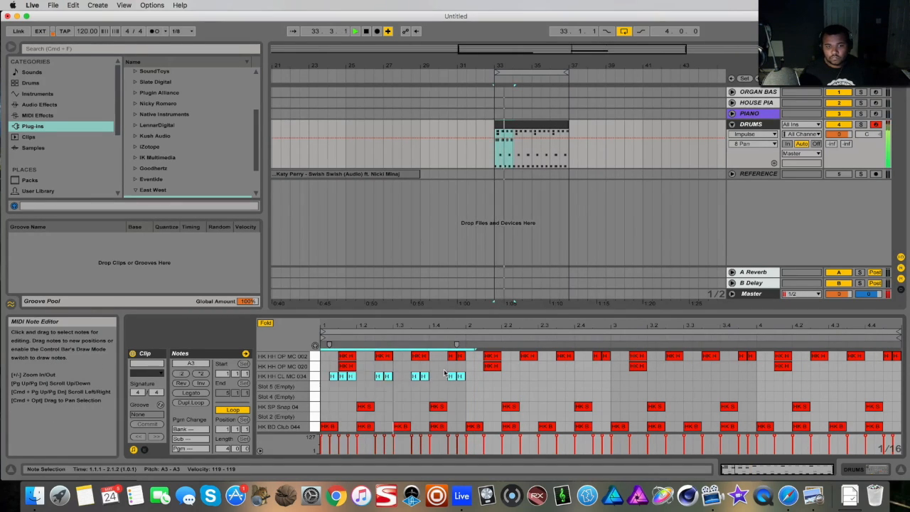
left_click_drag(461, 377, 899, 380)
Step: In Impulse, set the closed hi-hat sample's pan to 29L and volume to -14.9 dB, and enable its filter at 2.17 kHz
left_click(873, 474)
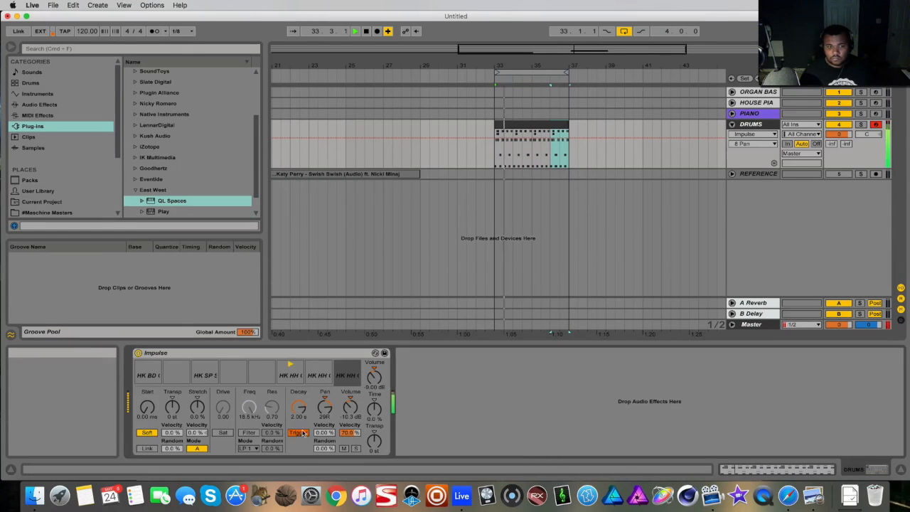
left_click(350, 410)
left_click_drag(348, 413, 325, 429)
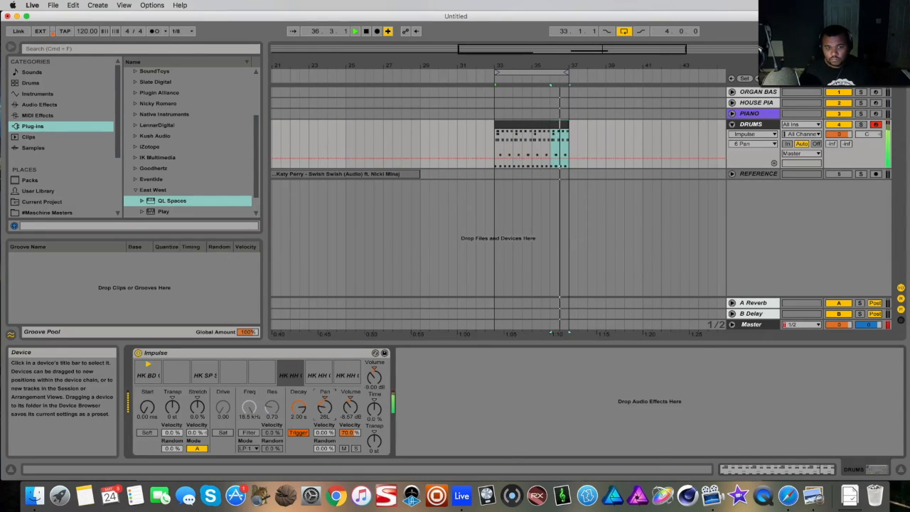
left_click(248, 432)
left_click_drag(249, 407, 249, 419)
left_click_drag(348, 408, 348, 412)
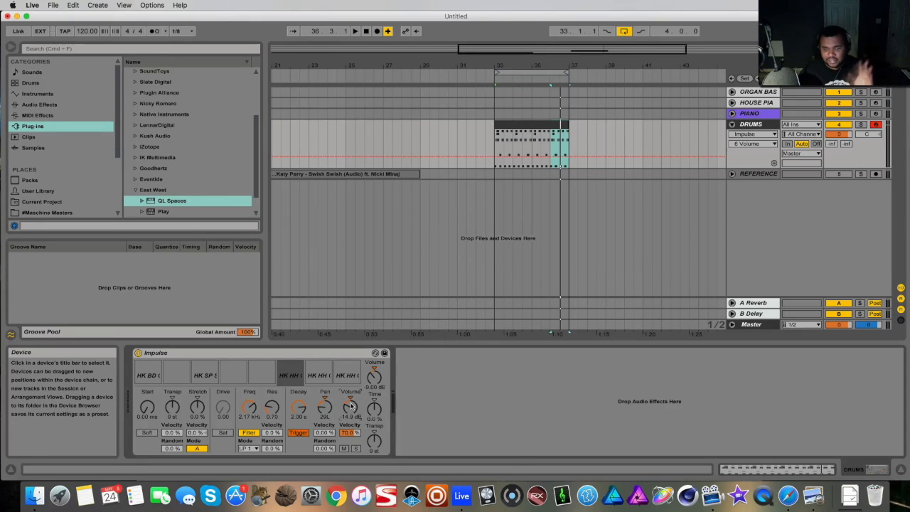
Step: Play the drum loop briefly, arm the HOUSE PIANO track and zoom the arrangement in on the loop
key("space")
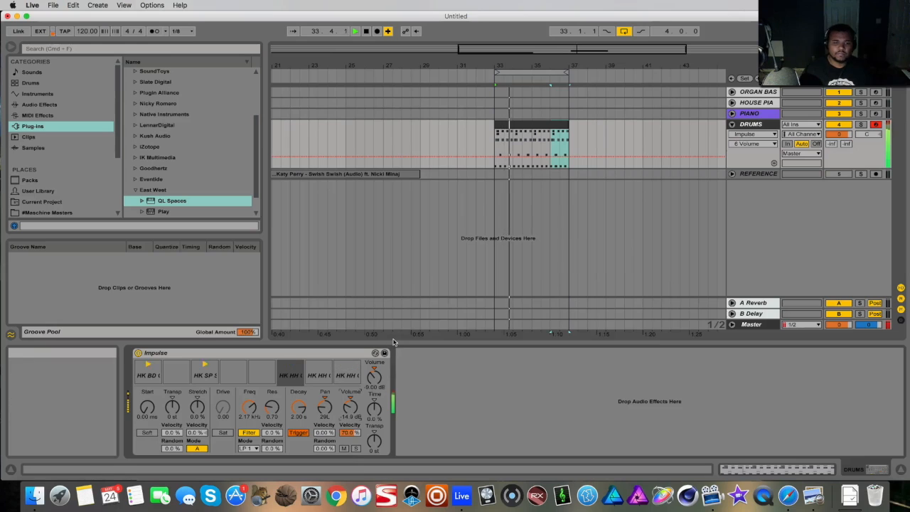
left_click(876, 103)
left_click_drag(529, 65, 562, 92)
key("space")
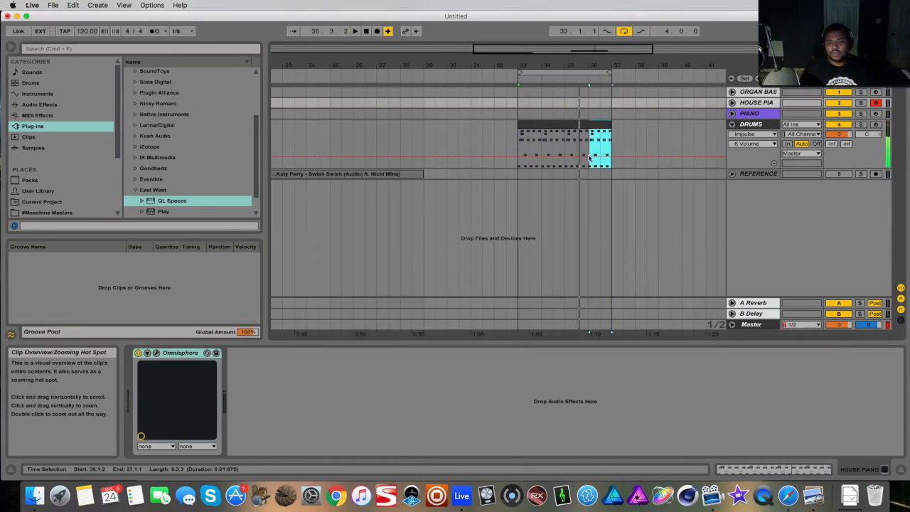
Step: Set the DRUMS track's automation display to None
left_click(753, 134)
left_click(747, 146)
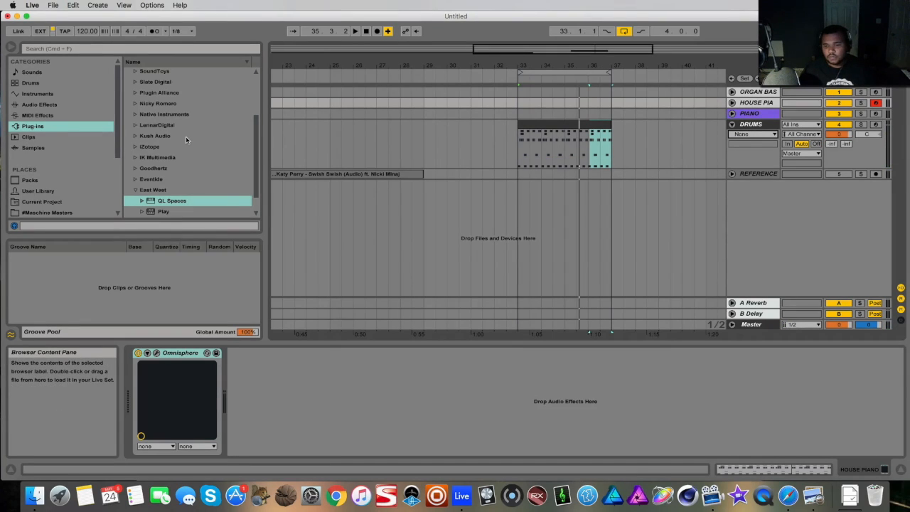
Step: Switch to Safari to check the key and chord progression on the Swish Swish Wikipedia page, and return to Live
left_click(786, 496)
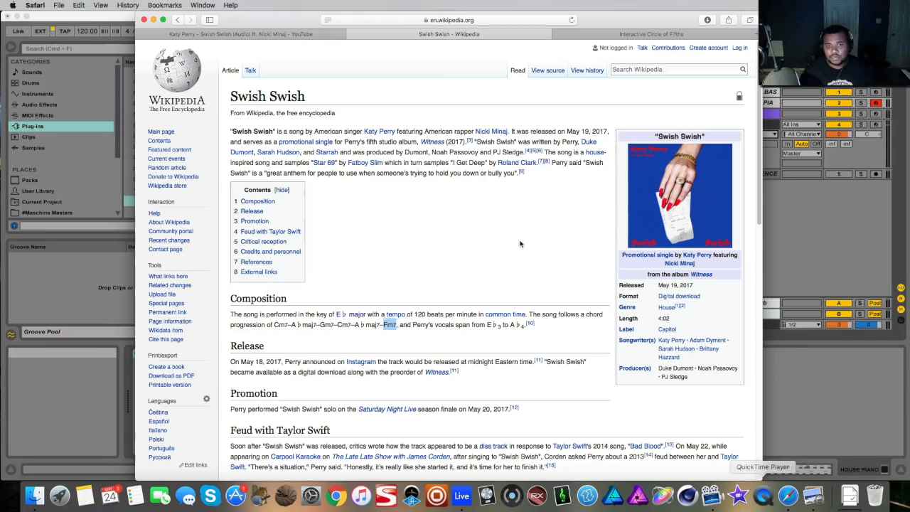
left_click(763, 372)
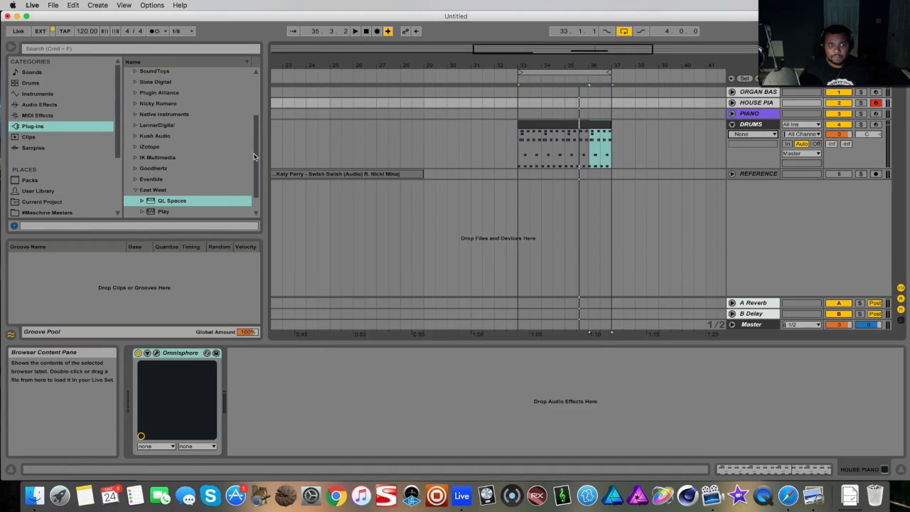
Step: Audition the drum loop, open the DRUMS clip and assign it the MPC 16 Swing-67 groove from the Swing and Groove library
key("space")
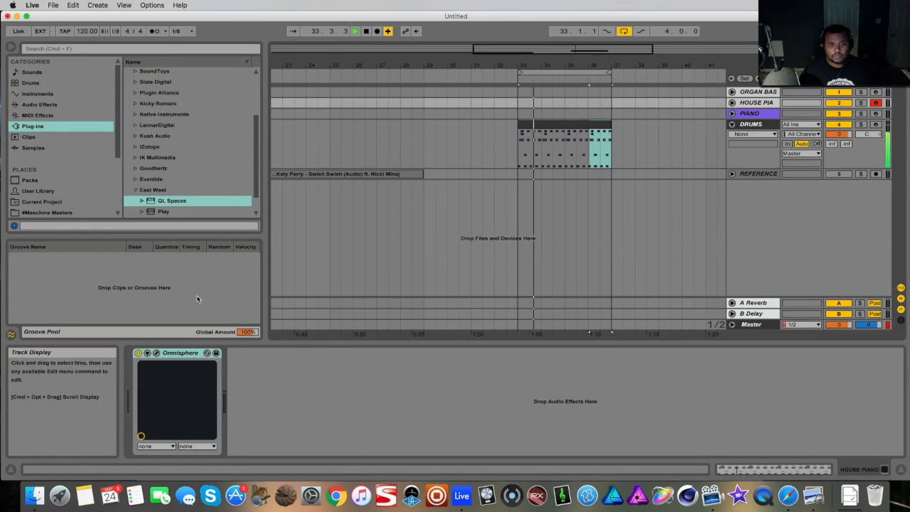
left_click(750, 124)
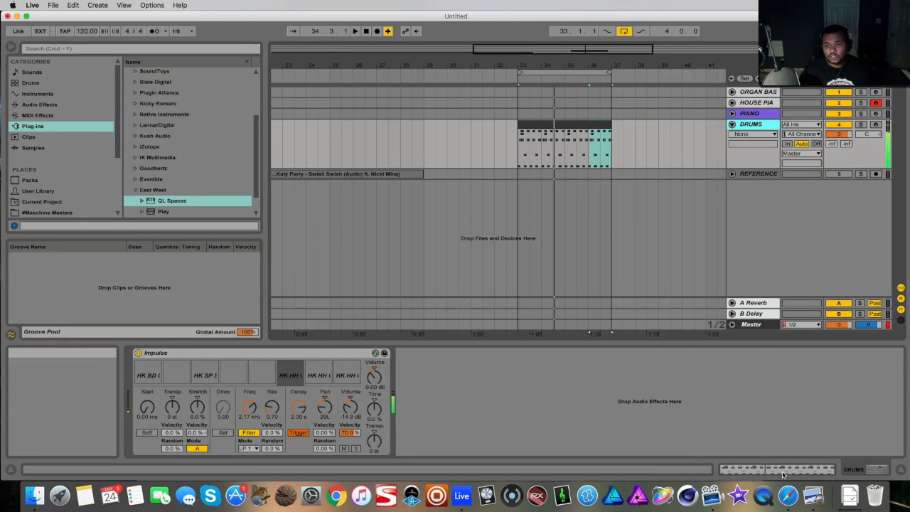
left_click(782, 471)
left_click(160, 404)
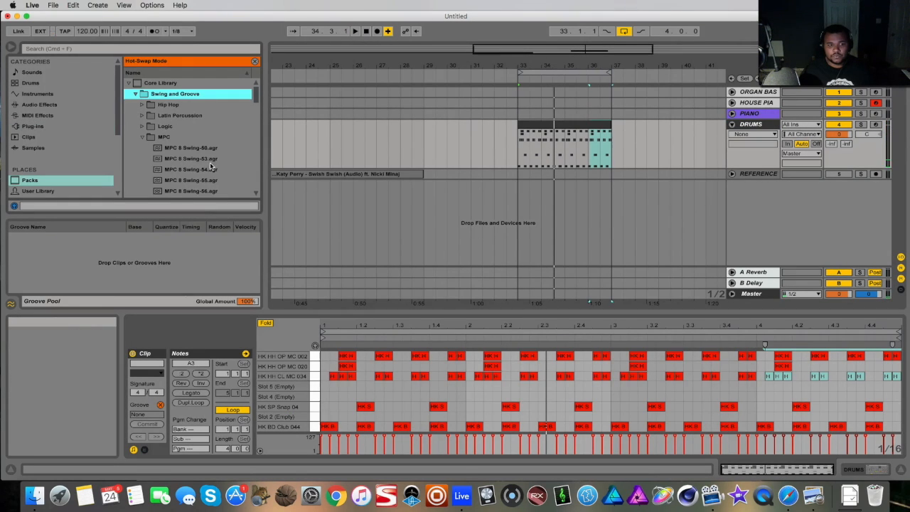
scroll(153, 143, "down", 5)
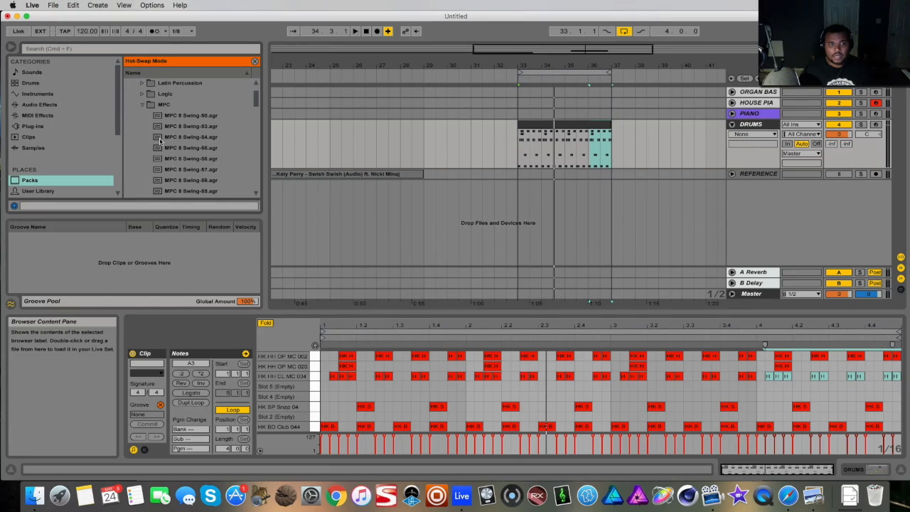
scroll(160, 141, "down", 2)
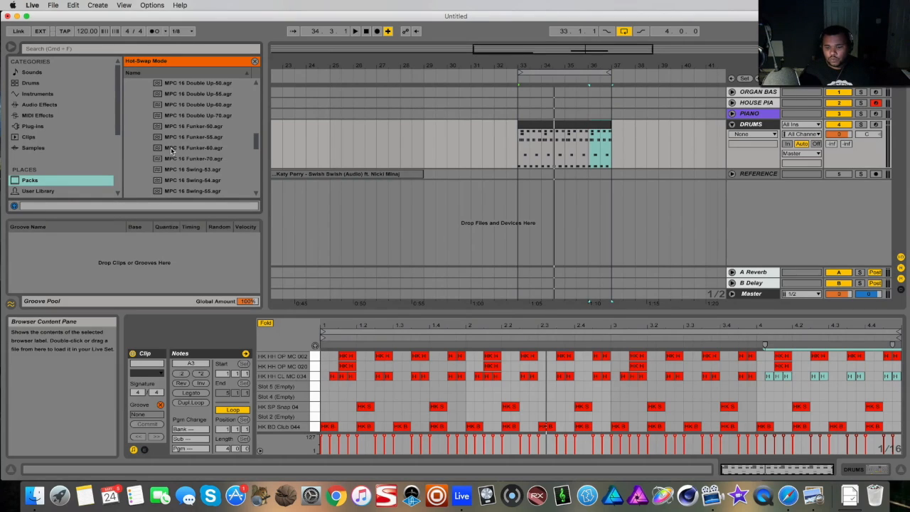
scroll(189, 137, "down", 2)
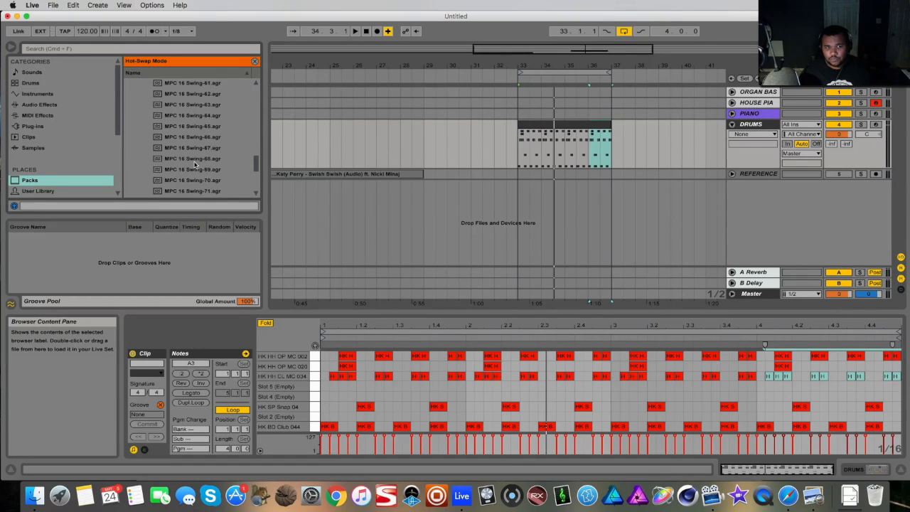
left_click(188, 159)
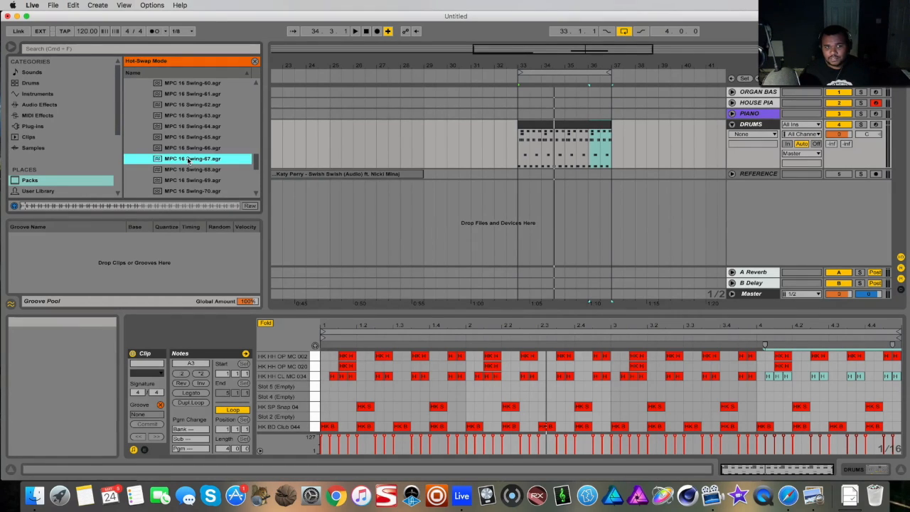
double_click(188, 160)
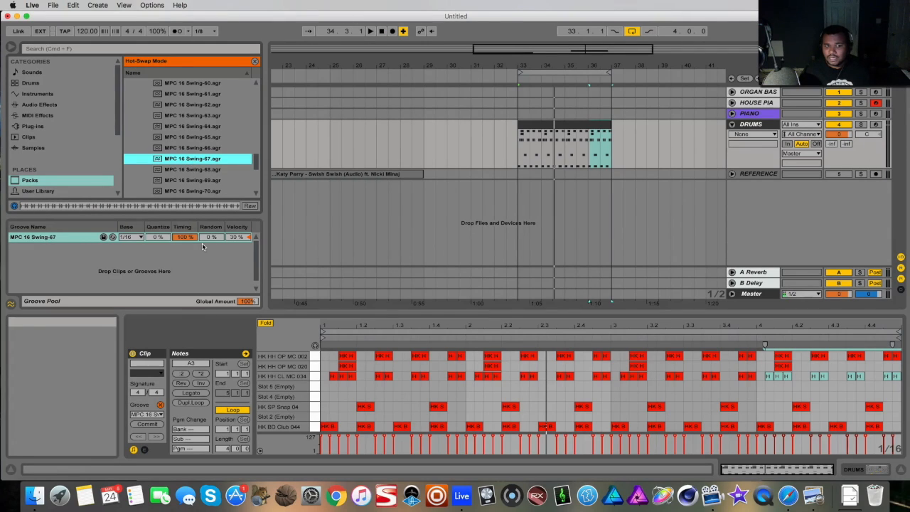
Step: During playback, set the MPC 16 Swing-67 groove's timing to 75% and commit the groove to the drum clip
key("space")
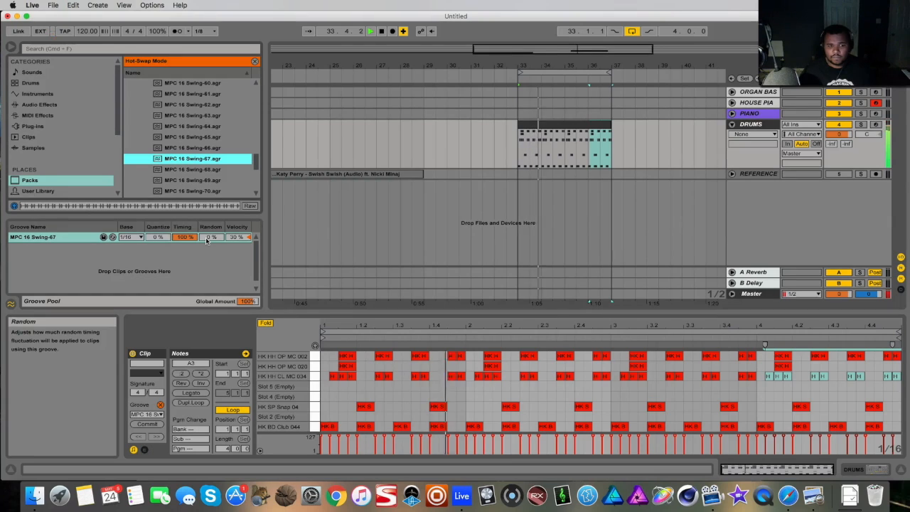
left_click_drag(183, 237, 184, 257)
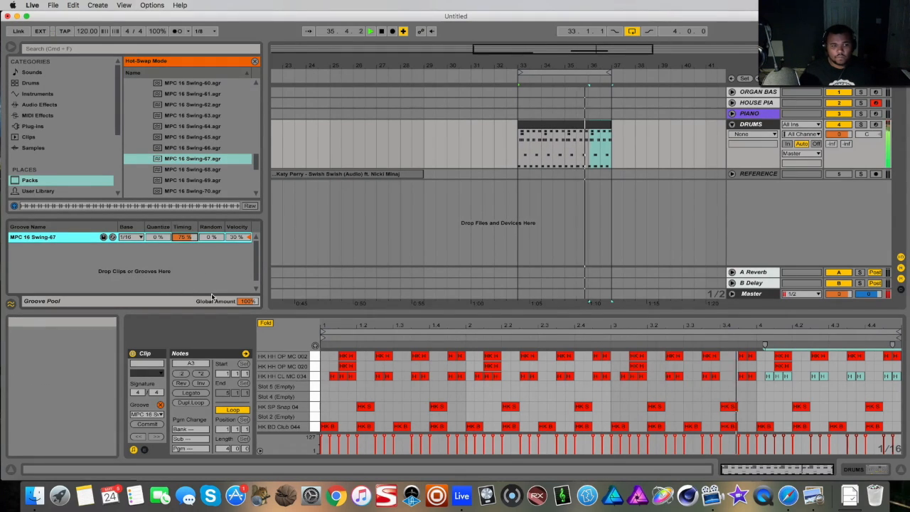
left_click(148, 424)
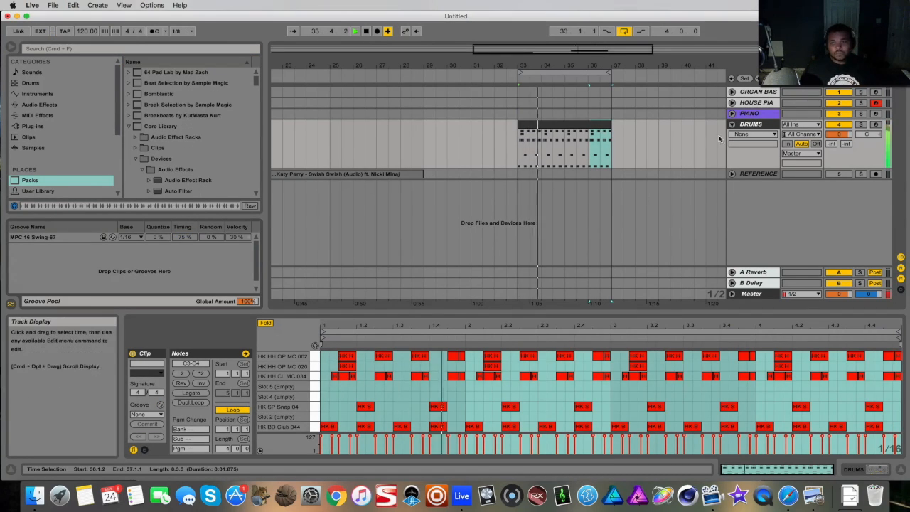
key("space")
Step: Arm the ORGAN BASS track and record a four-bar bass line on G2, D#2, D2 and C2 from bar 33
left_click(743, 92)
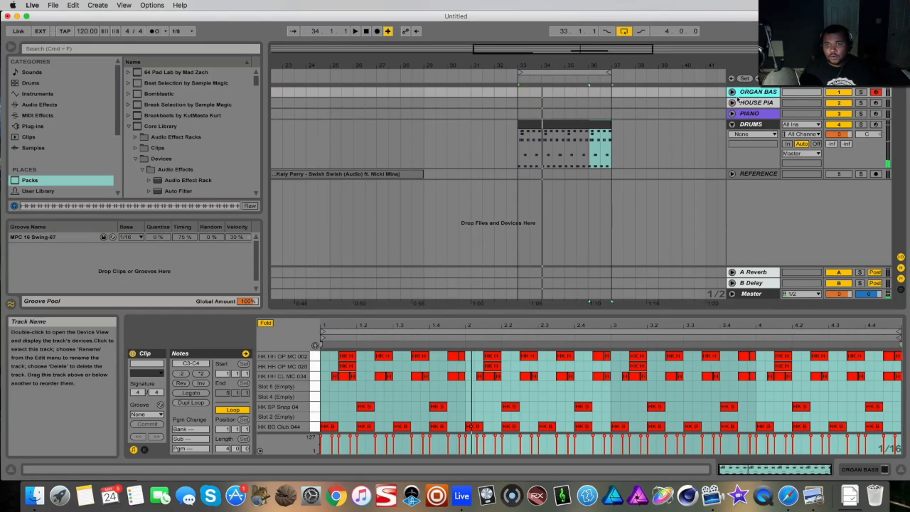
left_click(517, 93)
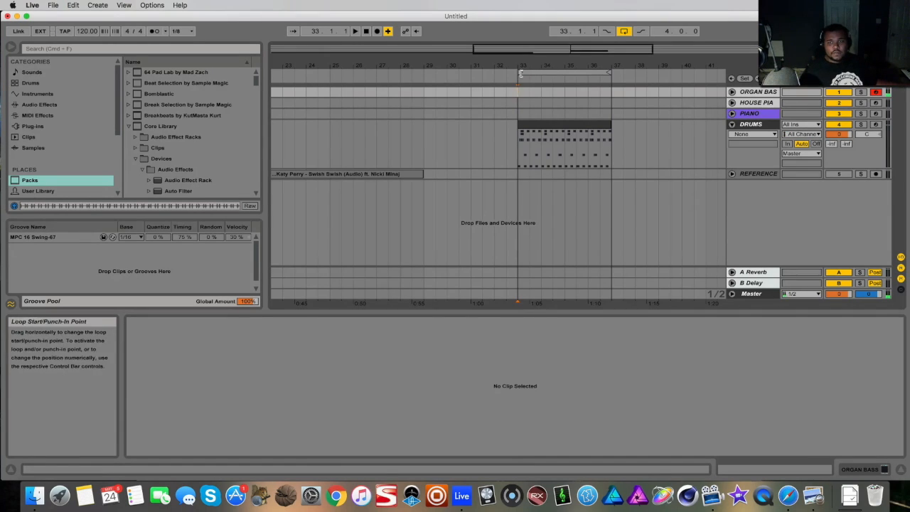
left_click(378, 31)
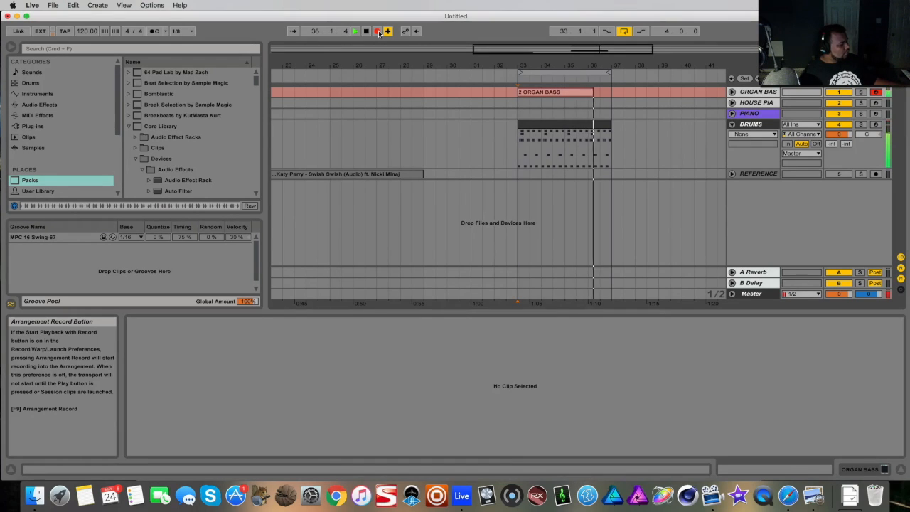
left_click(381, 32)
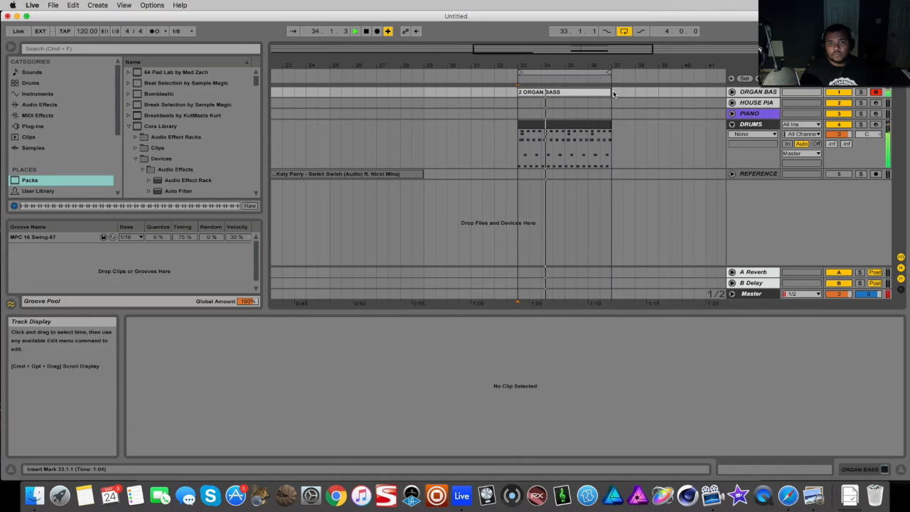
Step: Consolidate the recorded ORGAN BASS clip and quantize all of its notes
left_click(569, 92)
right_click(543, 92)
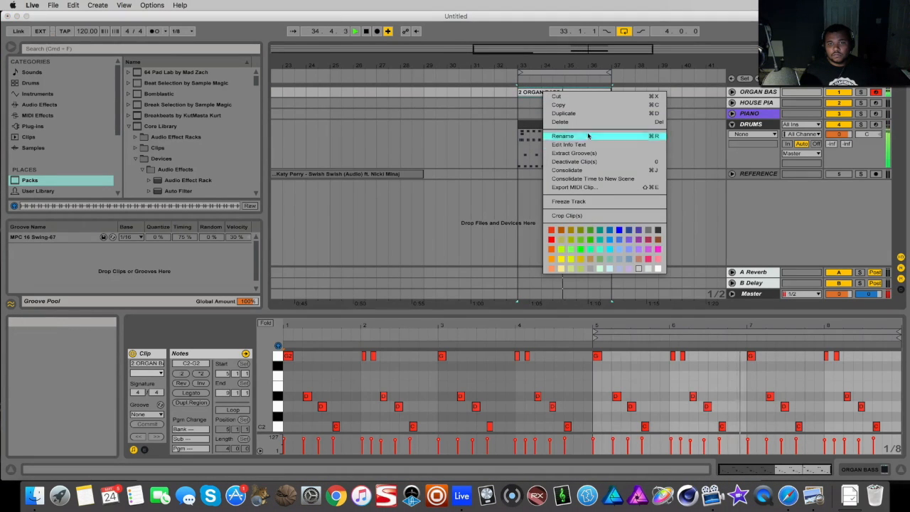
left_click(588, 170)
key("super+a")
key("super+u")
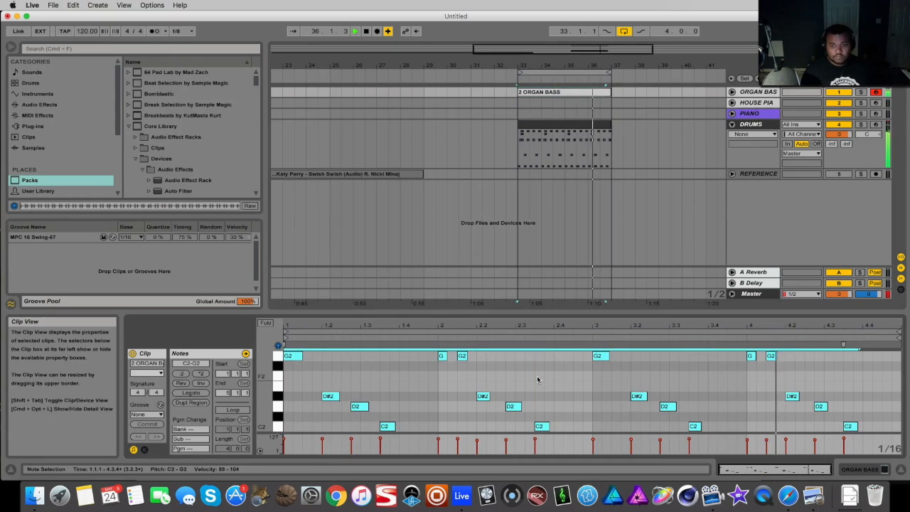
Step: Set the DRUMS track's volume to -6.0 dB in the Session mixer and return to the bass clip in the Arrangement
key("Tab")
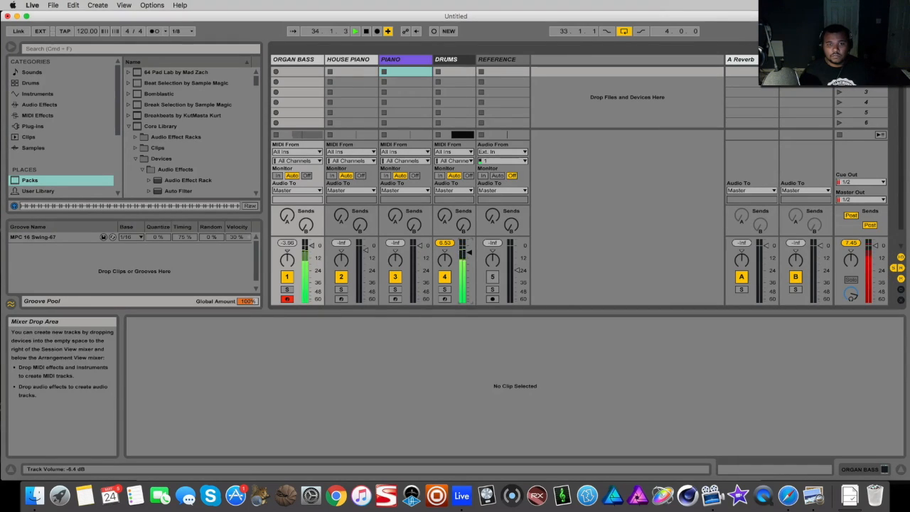
left_click(296, 60)
key("Tab")
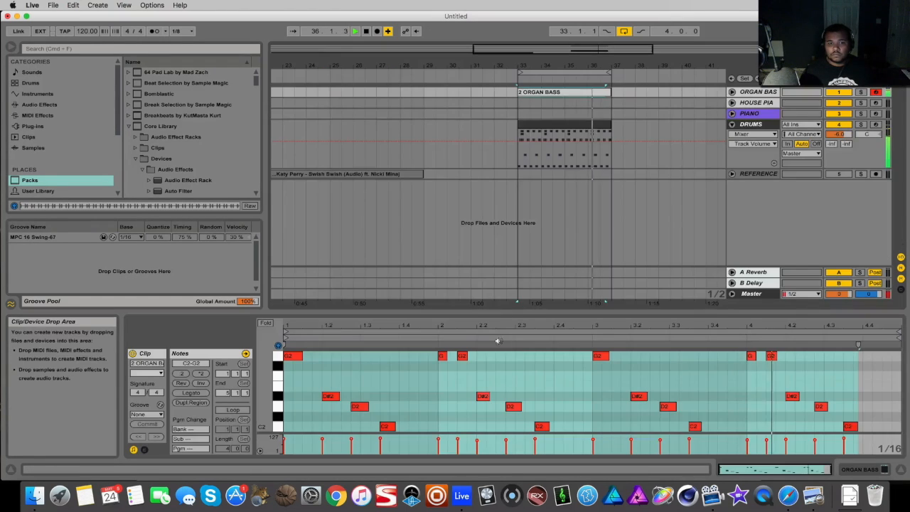
Step: Assign the MPC 16 Swing-67 groove to the organ bass clip, commit it and stop playback
left_click(149, 415)
left_click(161, 433)
left_click(149, 424)
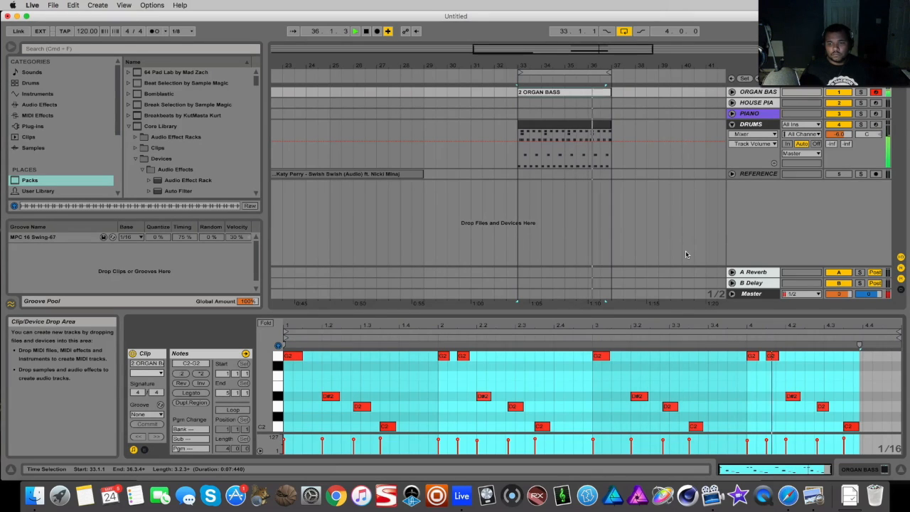
key("space")
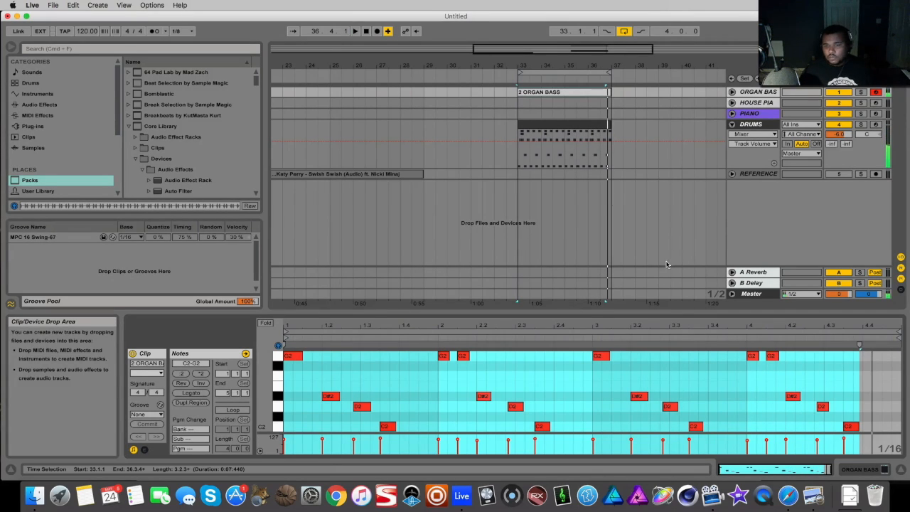
Step: Fold the organ bass clip's note display and draw extra sixteenth notes, G2 at 1.4.3 and C2 at 2.4.3
left_click(265, 323)
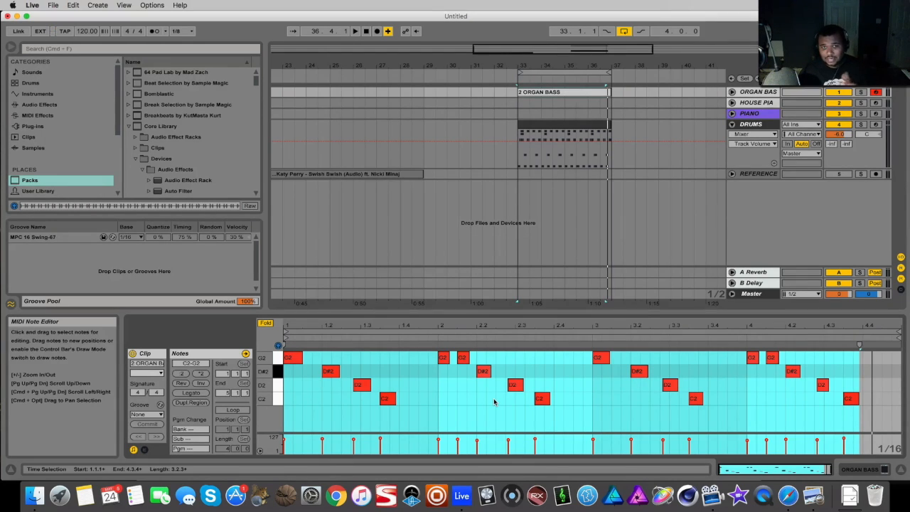
left_click(447, 396)
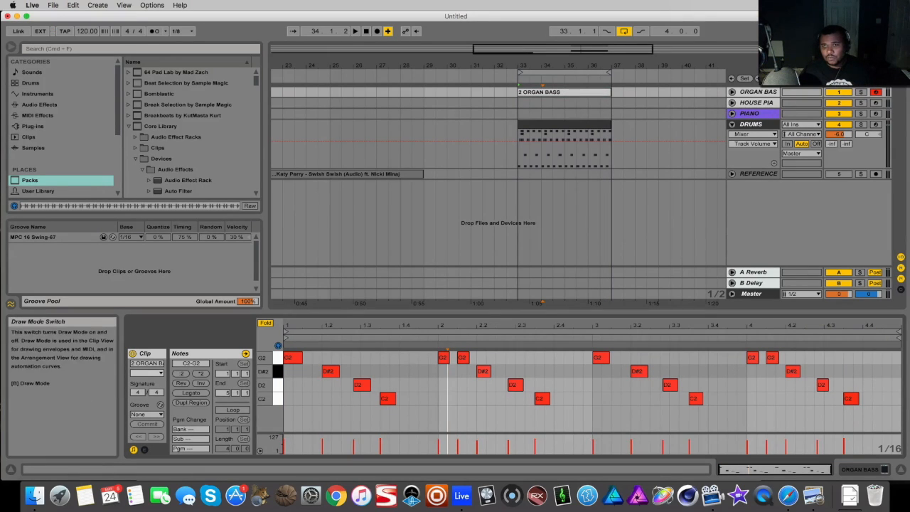
left_click(424, 358)
key("space")
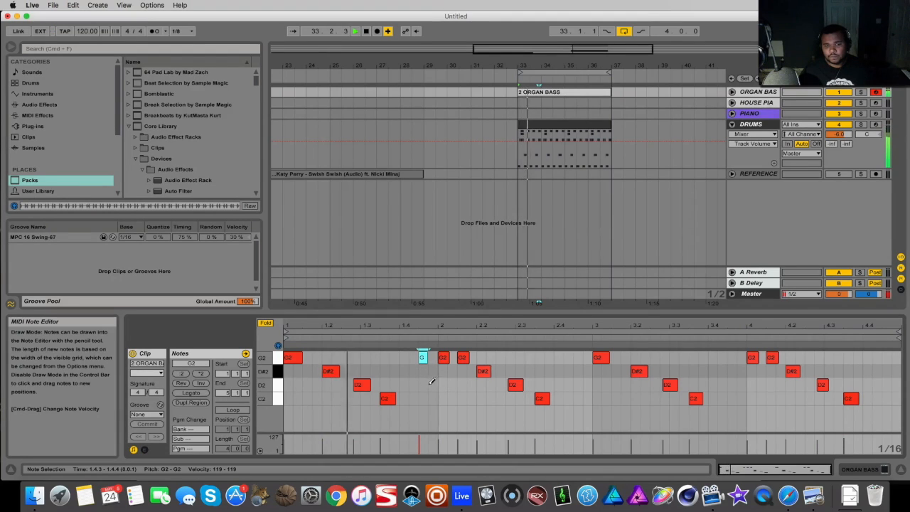
left_click(578, 398)
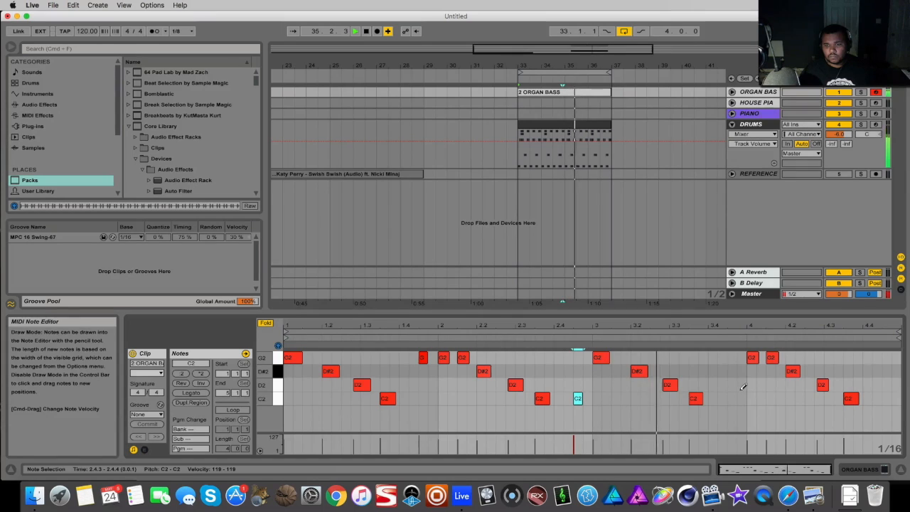
Step: Add a two-note sixteenth fill at the end of the bass clip, with D2 at 4.4.3 and D#2 at 4.4.4
left_click(877, 384)
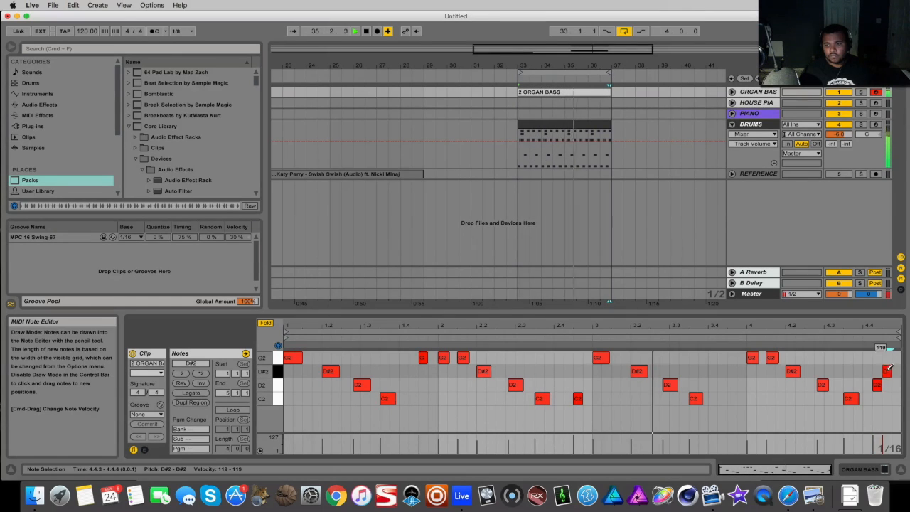
left_click(885, 371)
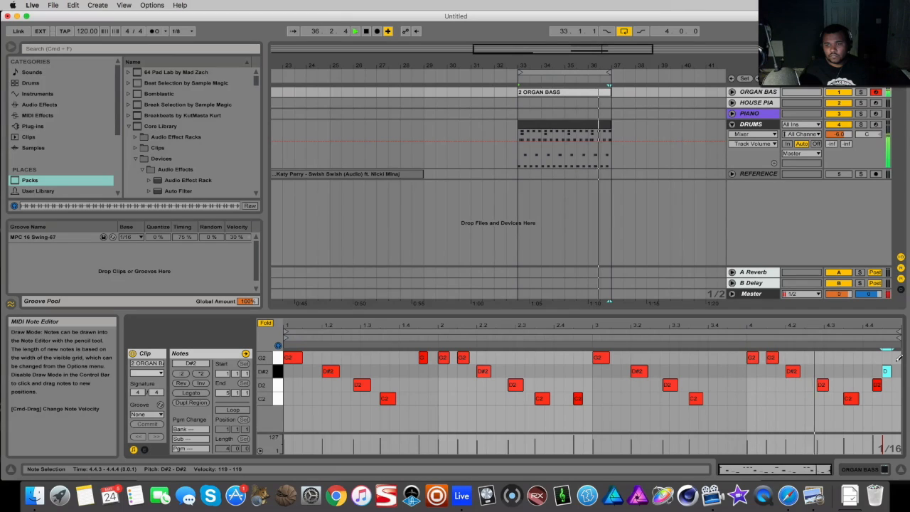
left_click(886, 371)
left_click(894, 371)
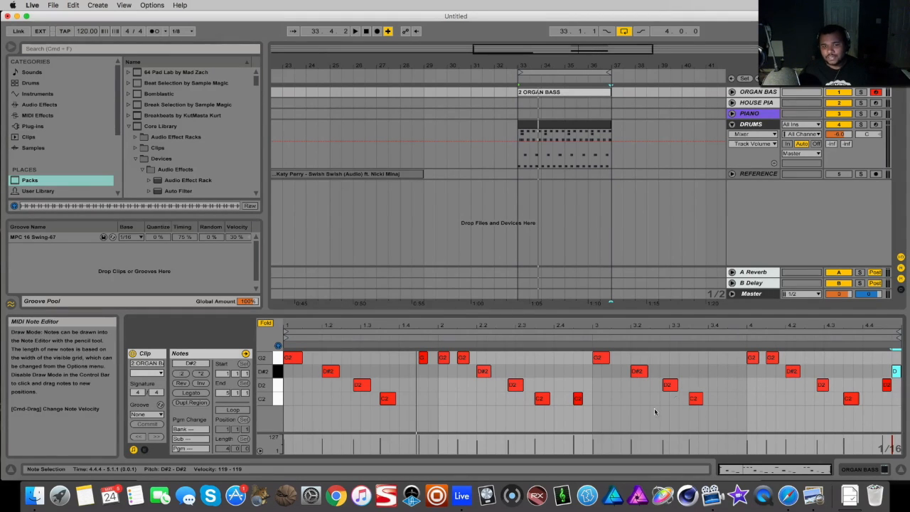
Step: Set the DRUMS track's automation display to None and copy its four-bar clip to bar 29
left_click(764, 133)
left_click(754, 142)
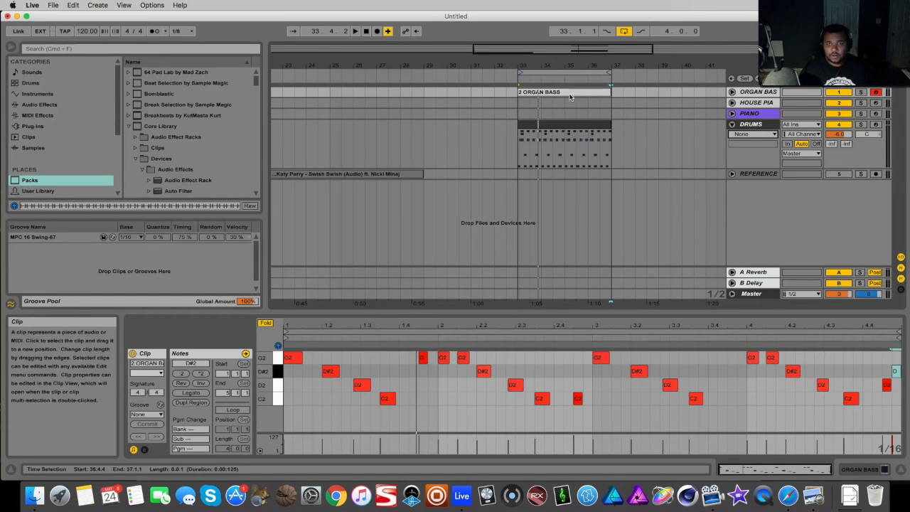
left_click(568, 123)
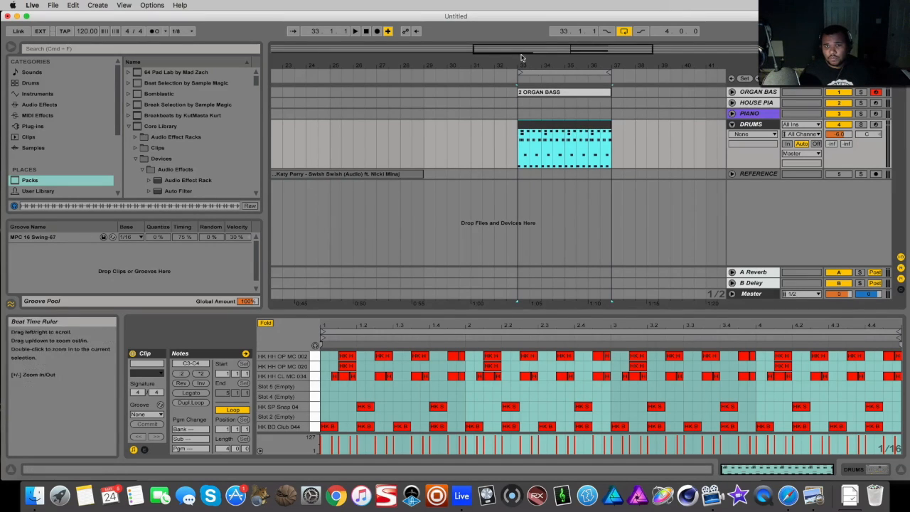
left_click_drag(562, 128, 469, 128)
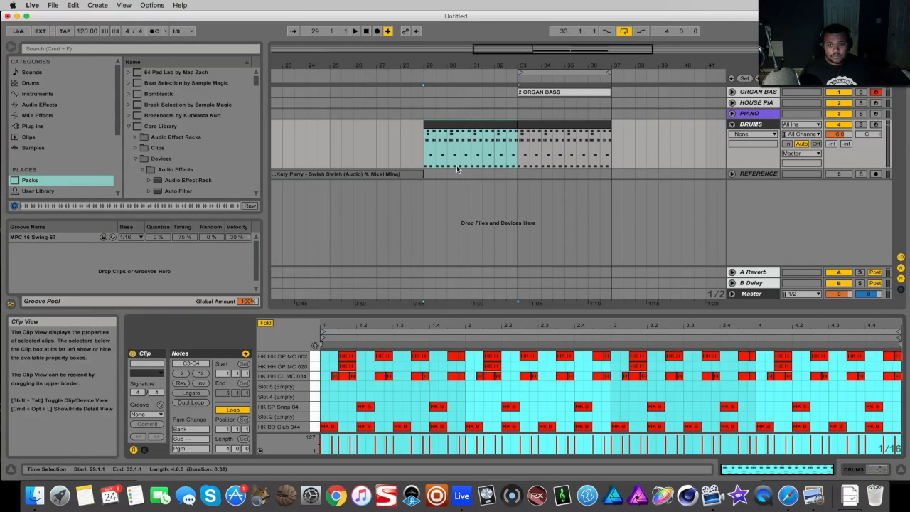
Step: In the drum clip copied to bar 29, delete all the hi-hat and kick notes, keeping only the snaps
double_click(862, 396)
left_click(860, 395)
left_click(791, 31)
mouse_move(898, 390)
left_mouse_down()
mouse_move(856, 360)
mouse_move(321, 351)
left_mouse_up()
key("Delete")
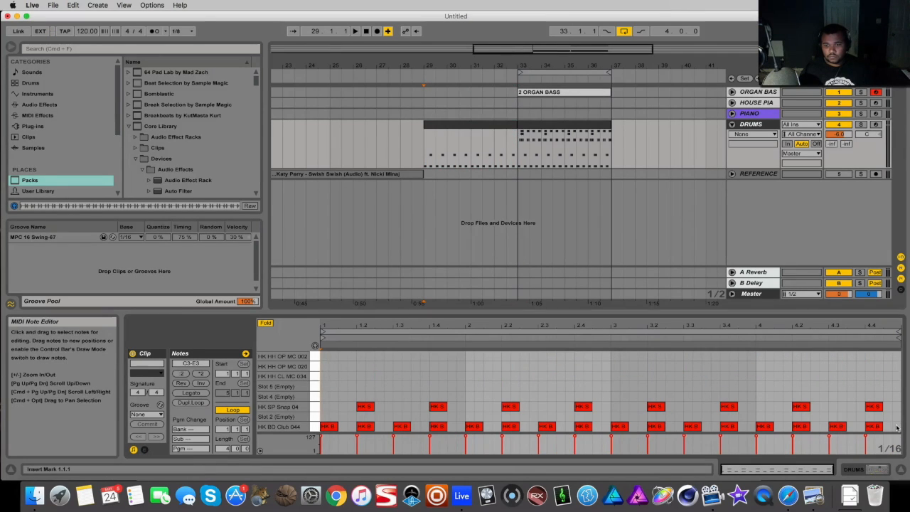
left_click_drag(899, 426, 322, 428)
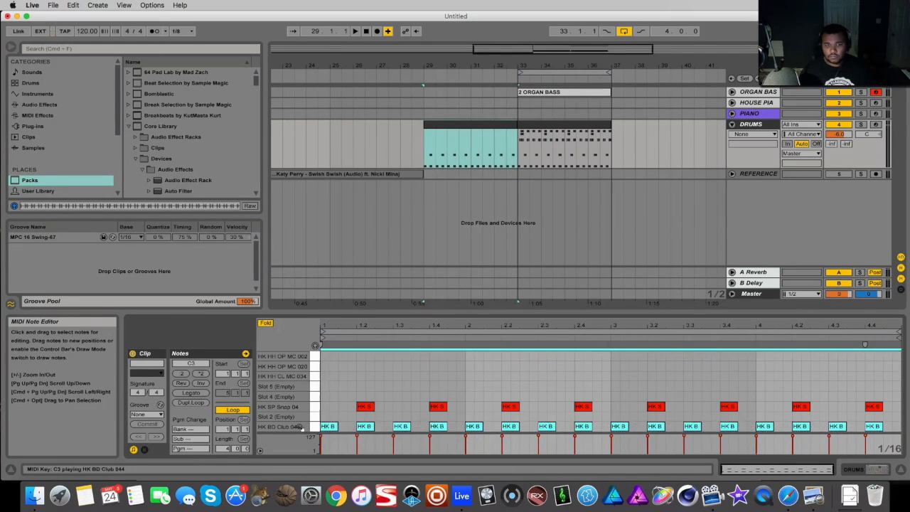
key("Delete")
Step: Move the four-bar arrangement loop to start at bar 29 and play the snap-only section
left_click_drag(539, 72, 445, 72)
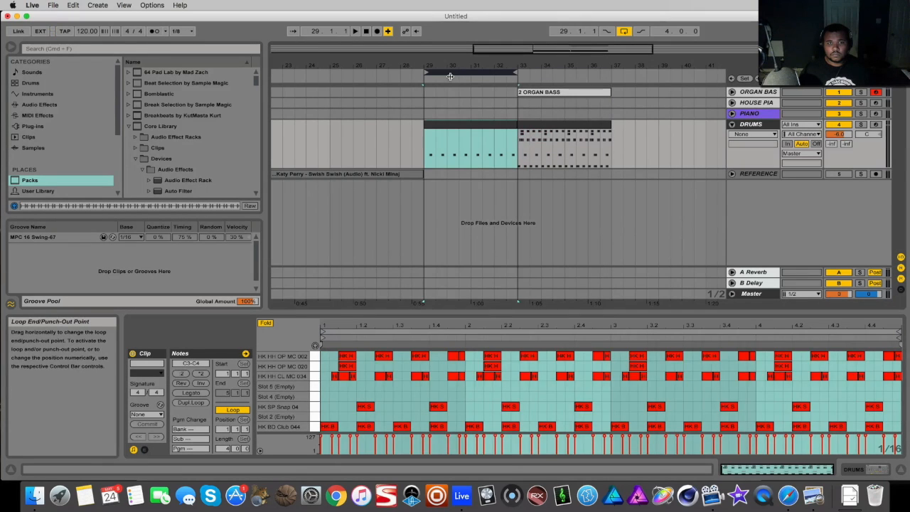
key("space")
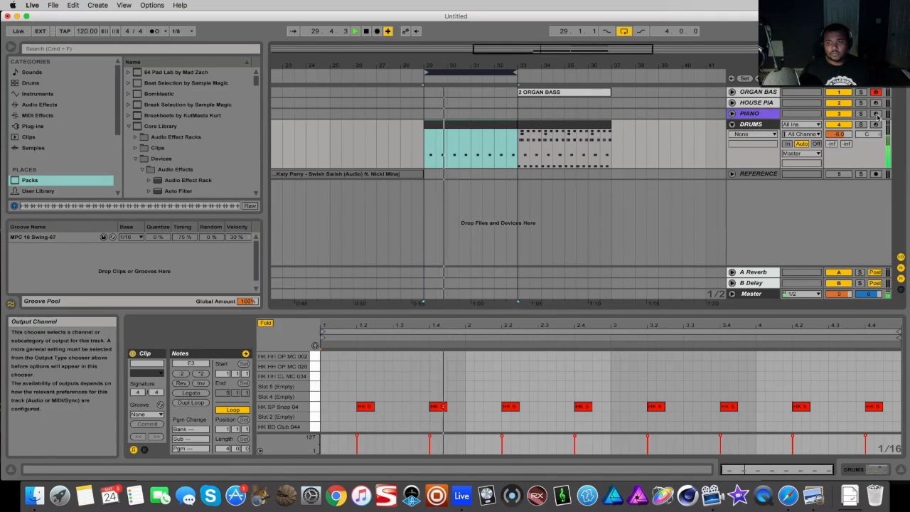
Step: Select and arm the PIANO track, open its Play instrument and stop playback
left_click(760, 114)
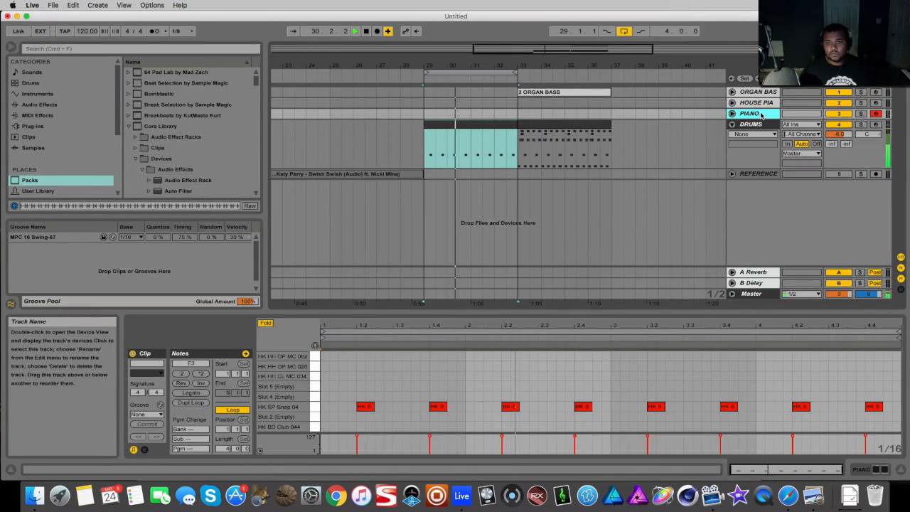
left_click(866, 471)
left_click(156, 352)
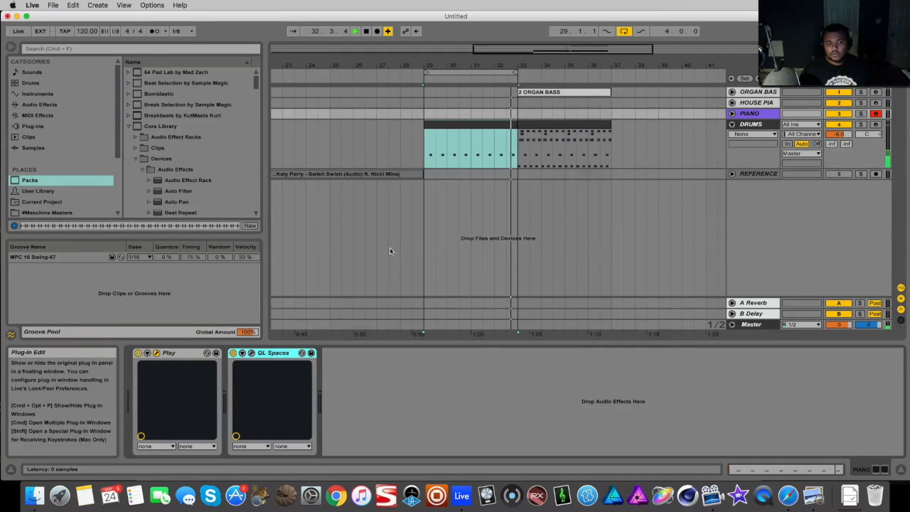
key("space")
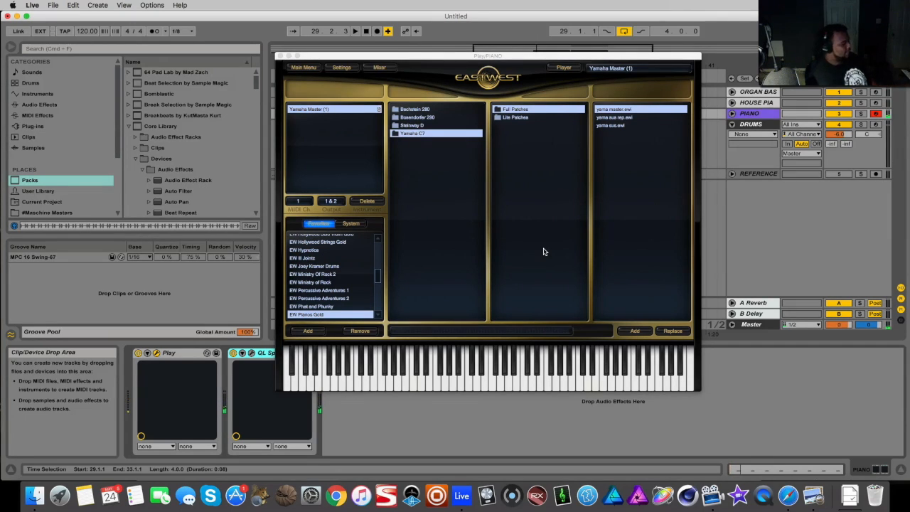
Step: Close the Play window and record a four-bar chord part on the PIANO track starting at bar 29
left_click(295, 63)
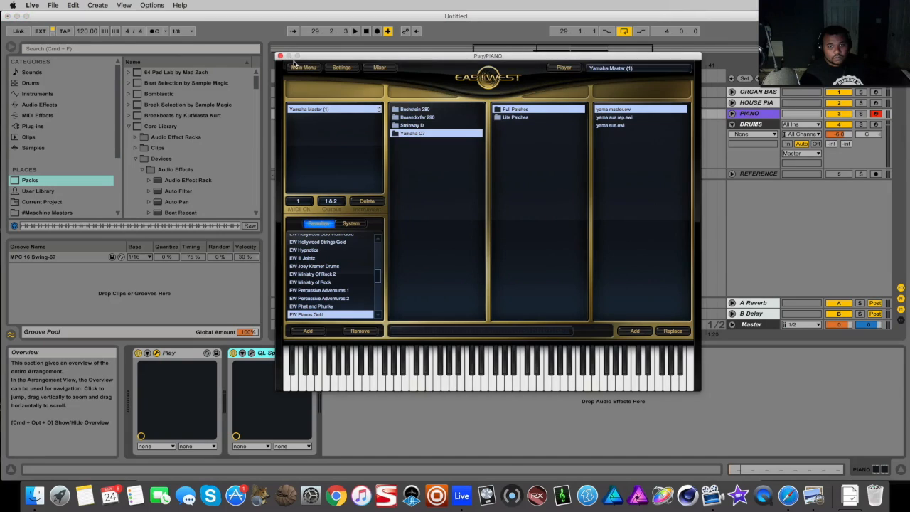
left_click(280, 56)
left_click(423, 107)
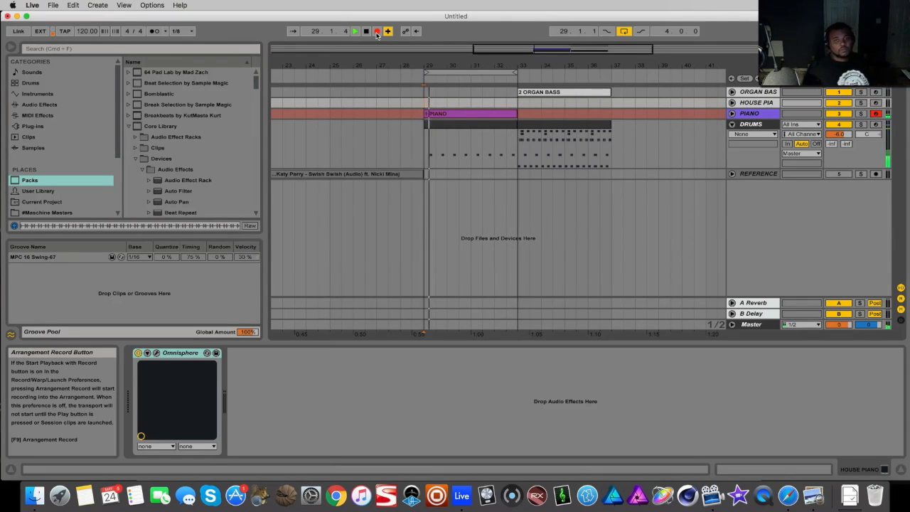
left_click(377, 31)
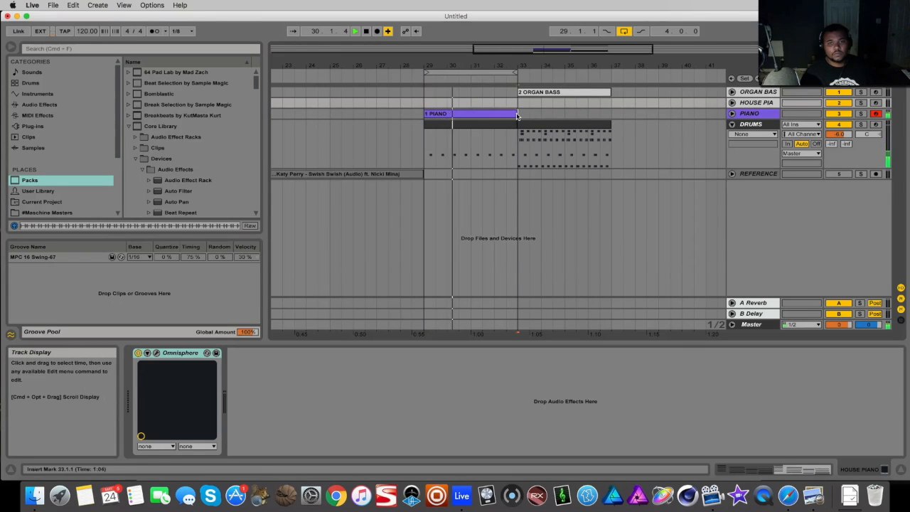
Step: Consolidate the recorded piano take into one clip and quantize all of its chord notes
right_click(463, 114)
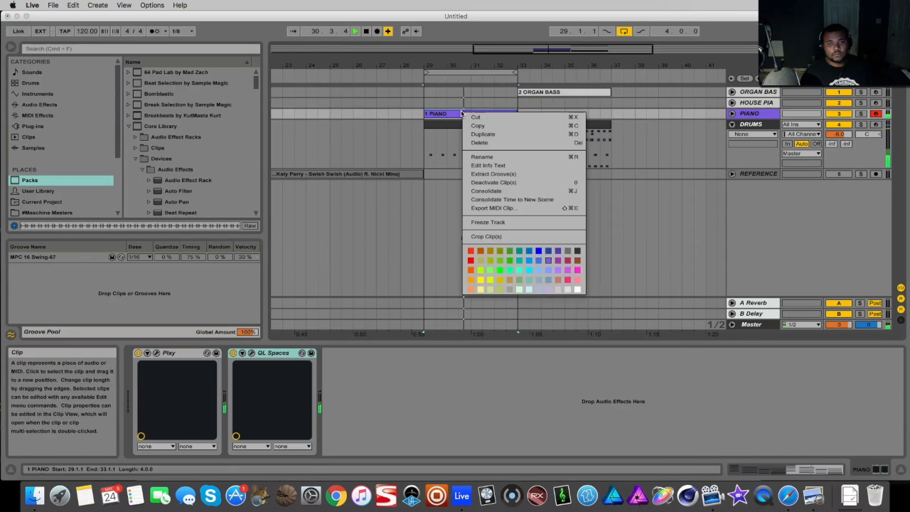
left_click(521, 190)
double_click(487, 115)
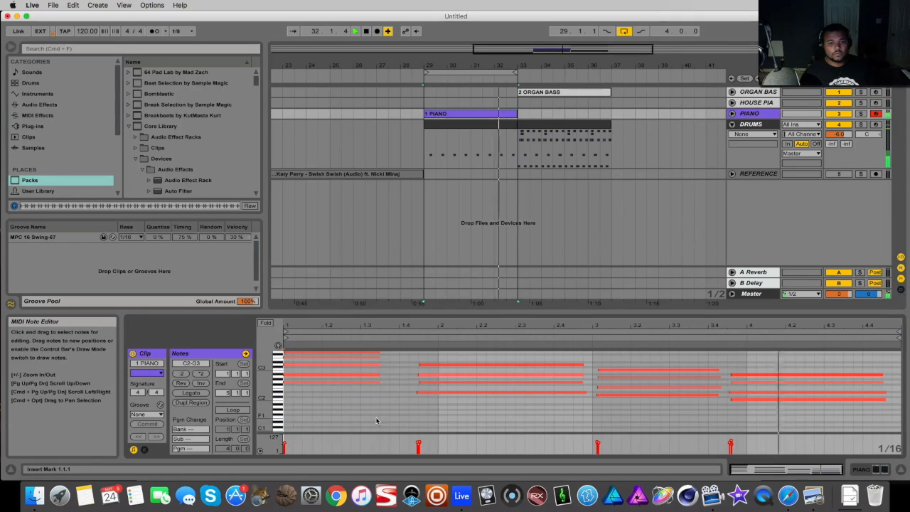
key("super+a")
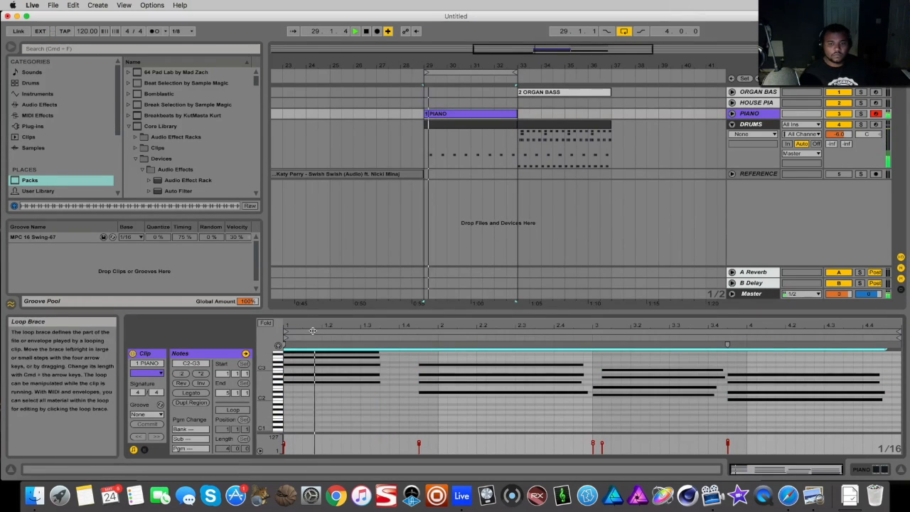
Step: Align the third chord's A2 and C3 notes to 3.1.1 and fold the note editor to the used pitches
left_click_drag(703, 357, 632, 384)
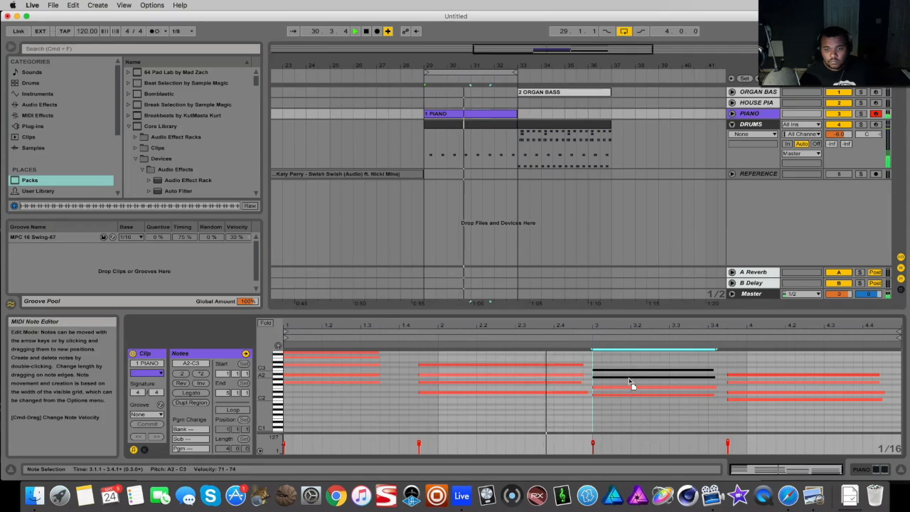
left_click(266, 323)
left_click(391, 383)
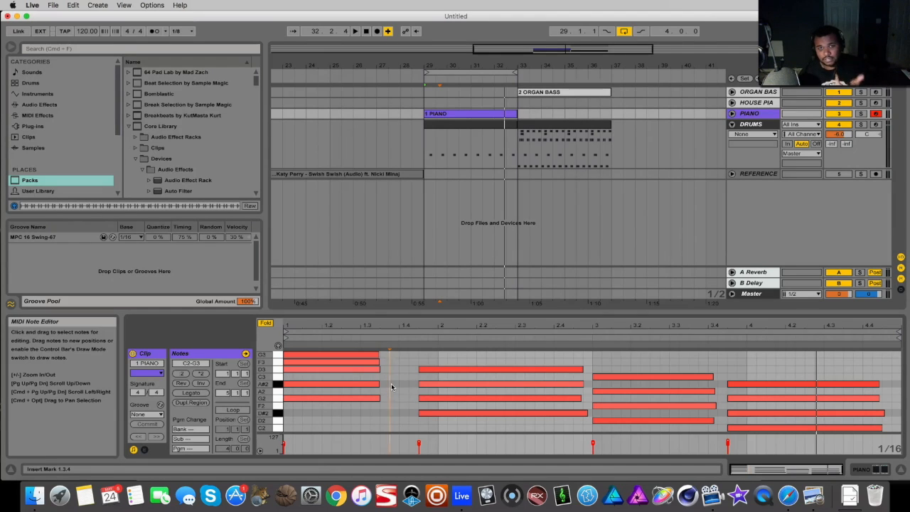
Step: Examine the organ bass clip's notes for comparison, reopen the piano clip and enlarge the note editor
left_click(545, 94)
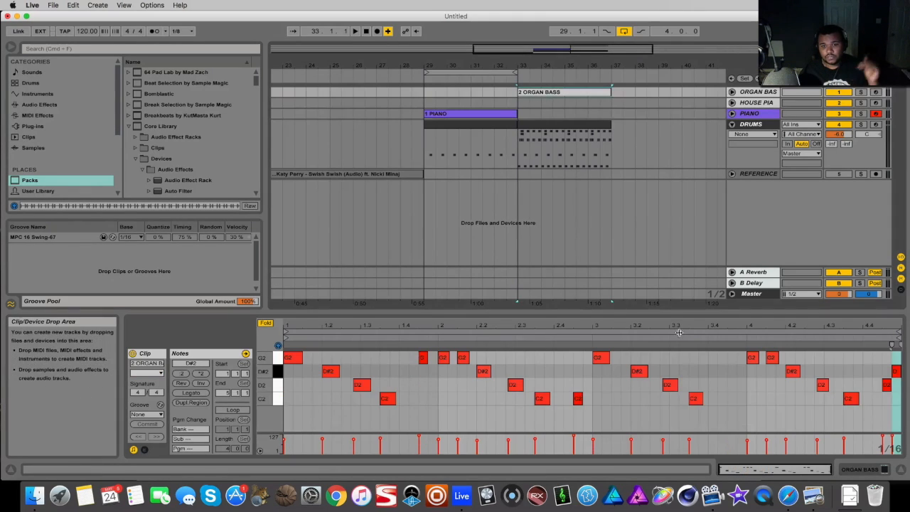
left_click(480, 114)
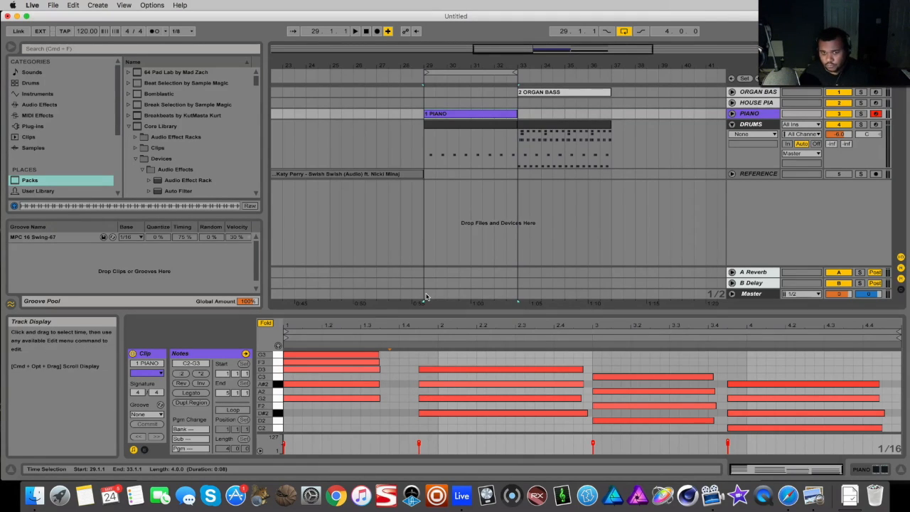
left_click_drag(512, 310, 503, 214)
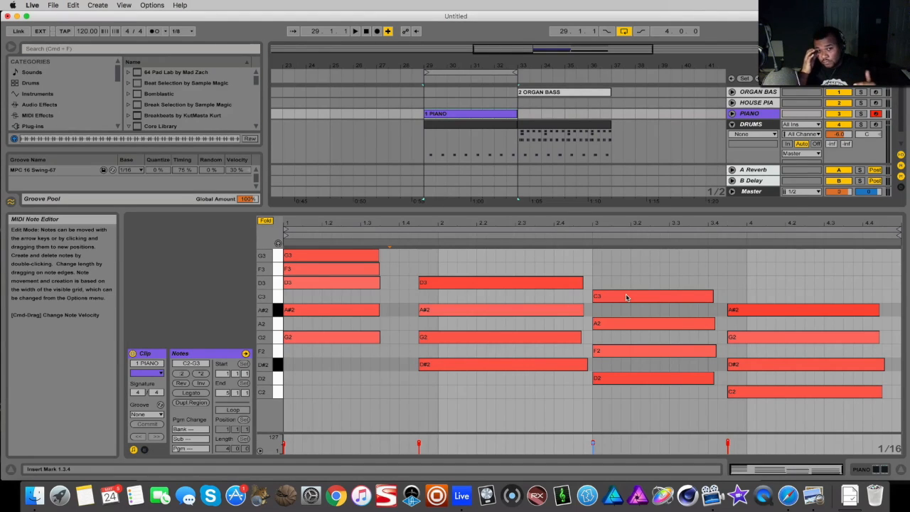
Step: Try the second chord's D3 an octave lower and the third chord's A2 an octave higher, restoring each note
left_click(548, 285)
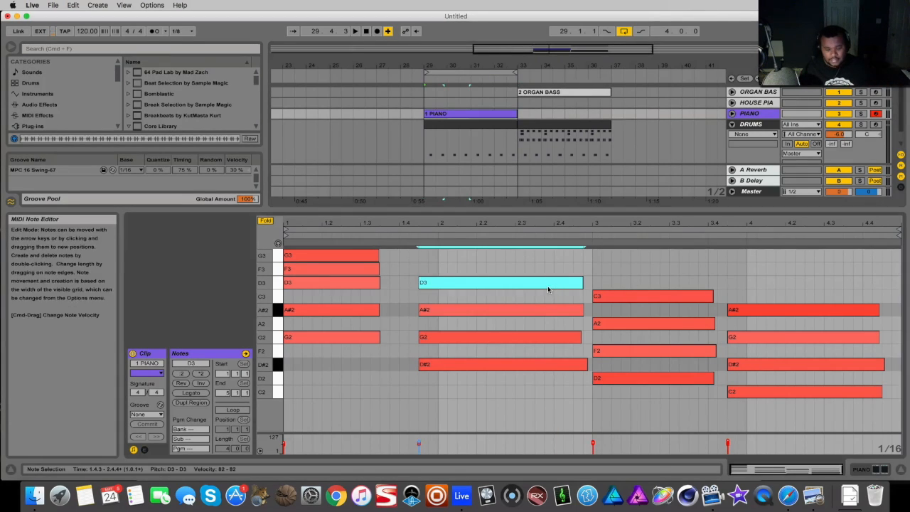
key("shift+Down")
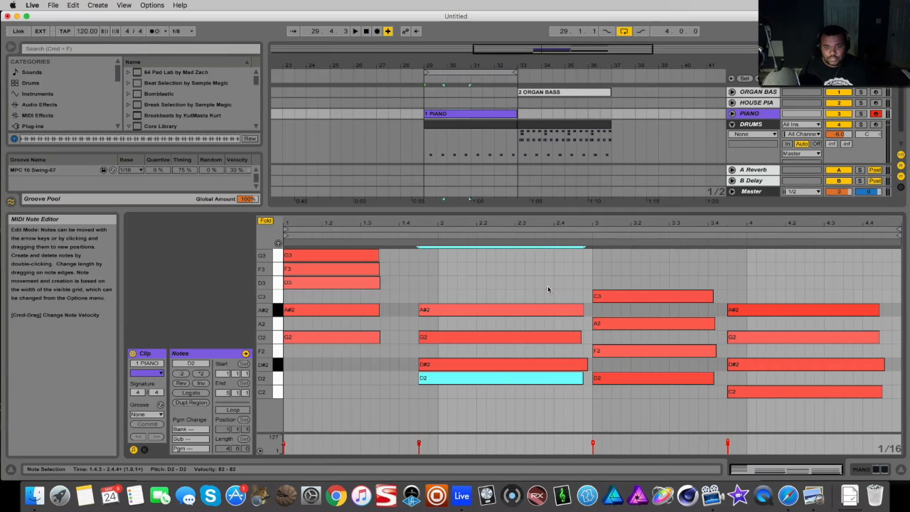
key("shift+Up")
left_click(652, 315)
left_click(654, 322)
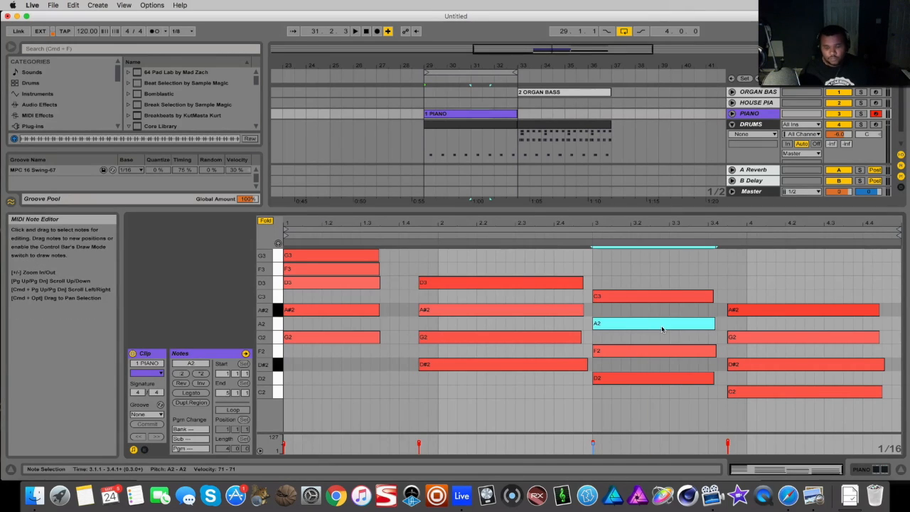
key("shift+Up")
key("shift+Down")
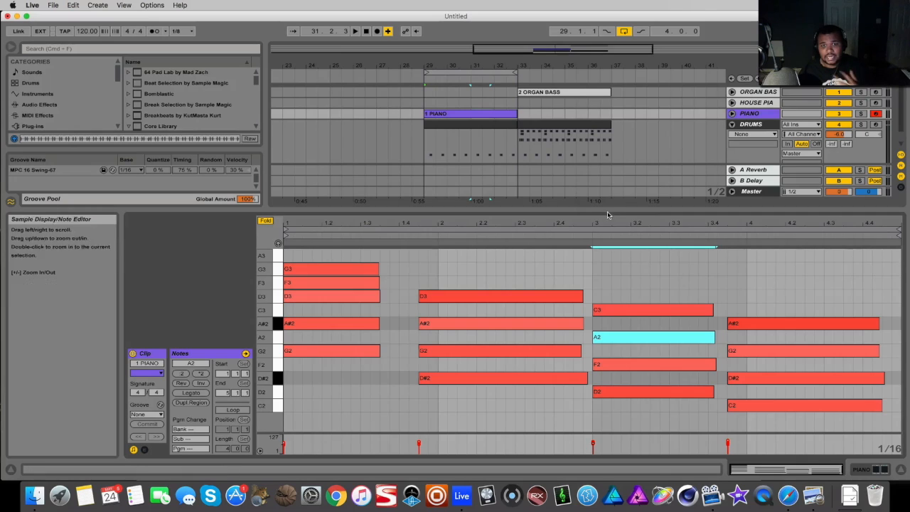
Step: Shrink the note editor and extend the arrangement loop to eight bars, from bar 29 to bar 37
left_click_drag(606, 213, 606, 243)
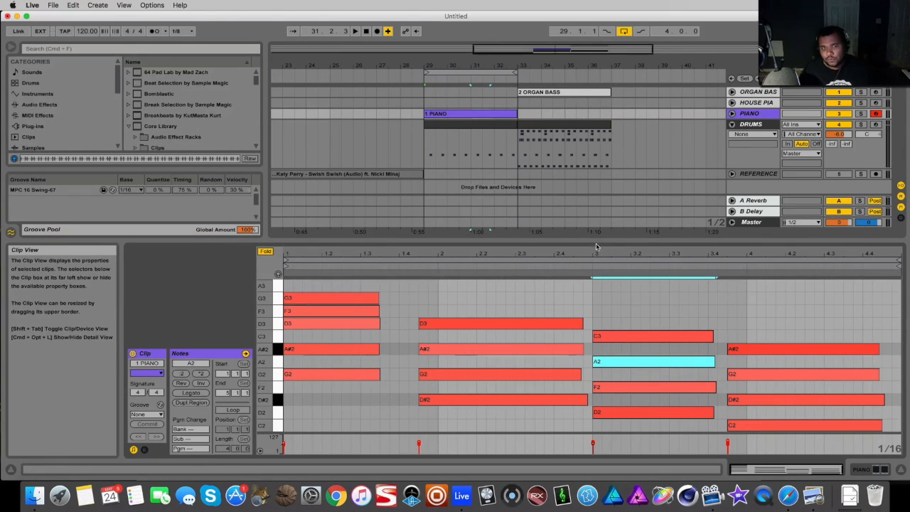
left_click(422, 101)
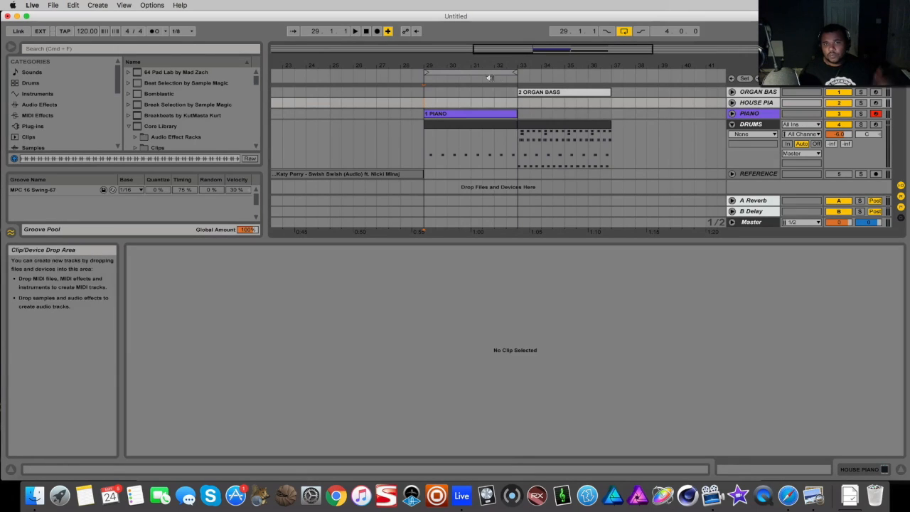
left_click_drag(518, 72, 609, 72)
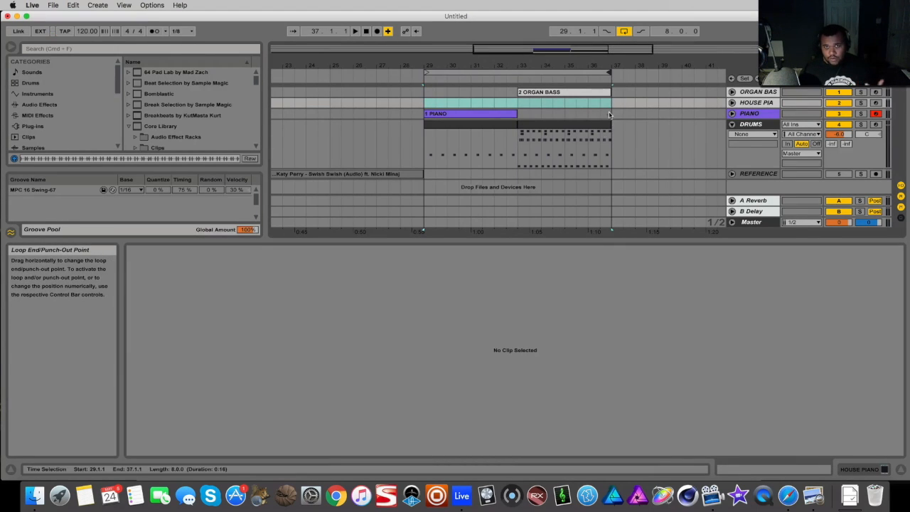
Step: Unfold the ORGAN BASS track, move the piano chord clip onto the HOUSE PIANO track and play from bar 29
left_click(731, 91)
left_click_drag(452, 152, 452, 142)
key("space")
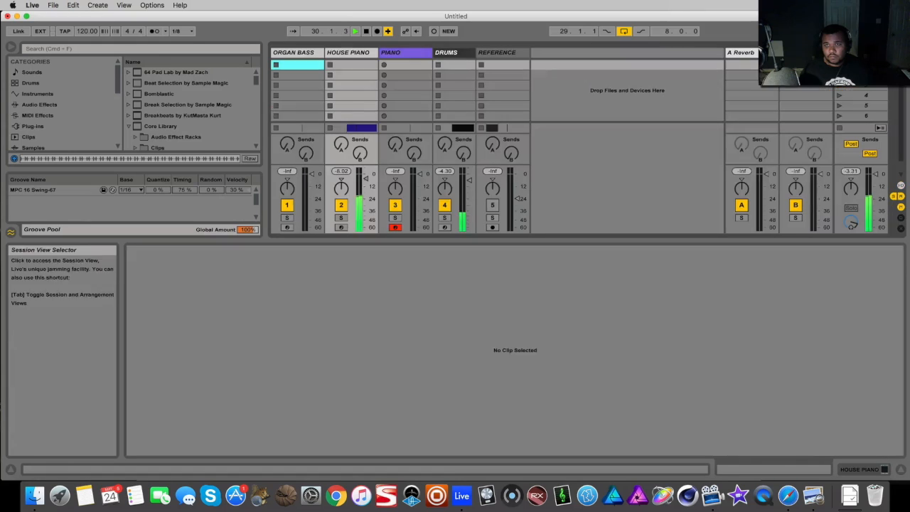
Step: Lower the HOUSE PIANO track's volume to -0.5 in the mixer and return to the arrangement
key("Tab")
left_click_drag(366, 180, 368, 183)
key("Tab")
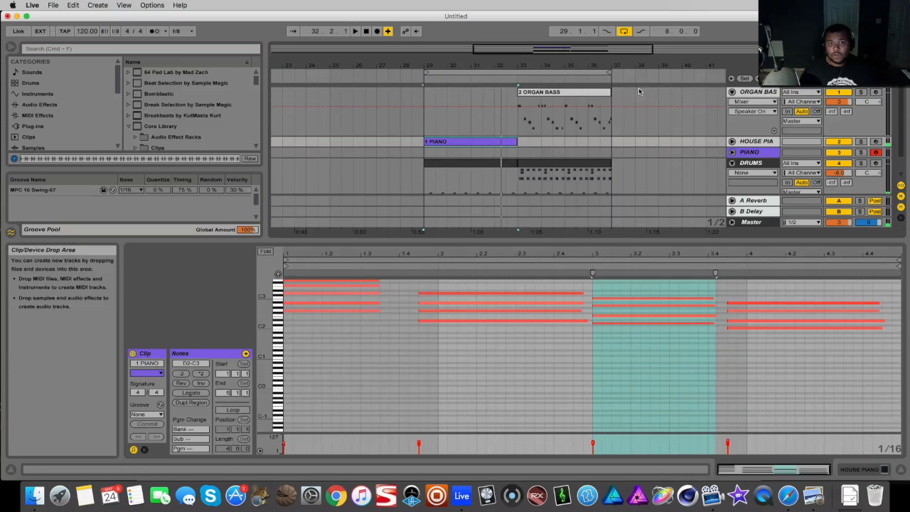
Step: Unfold the HOUSE PIANO track and shorten its chord clip to end at 32.4.1
left_click_drag(518, 68, 547, 89)
scroll(551, 158, "down", 2)
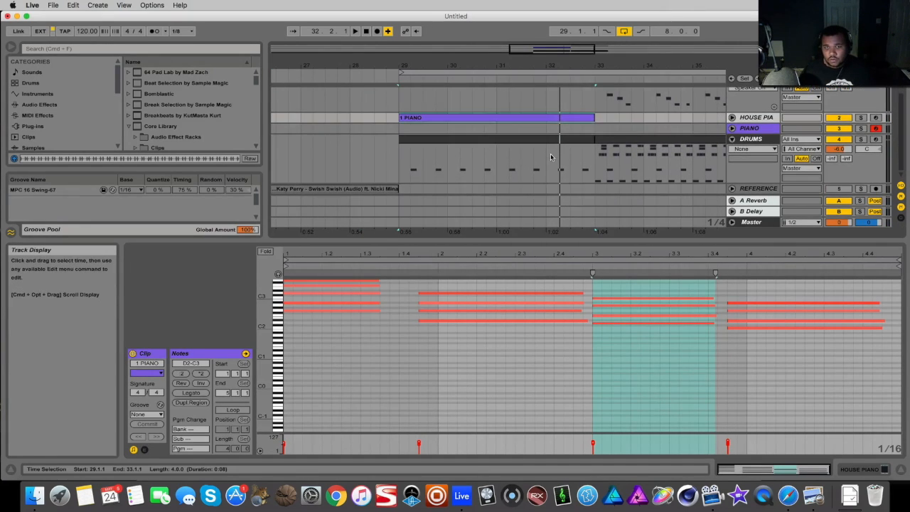
left_click(732, 117)
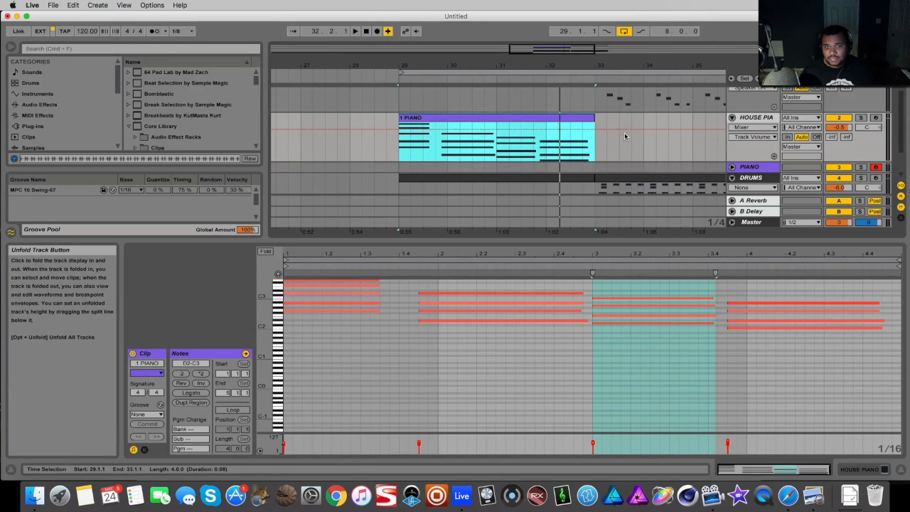
left_click_drag(593, 118, 581, 118)
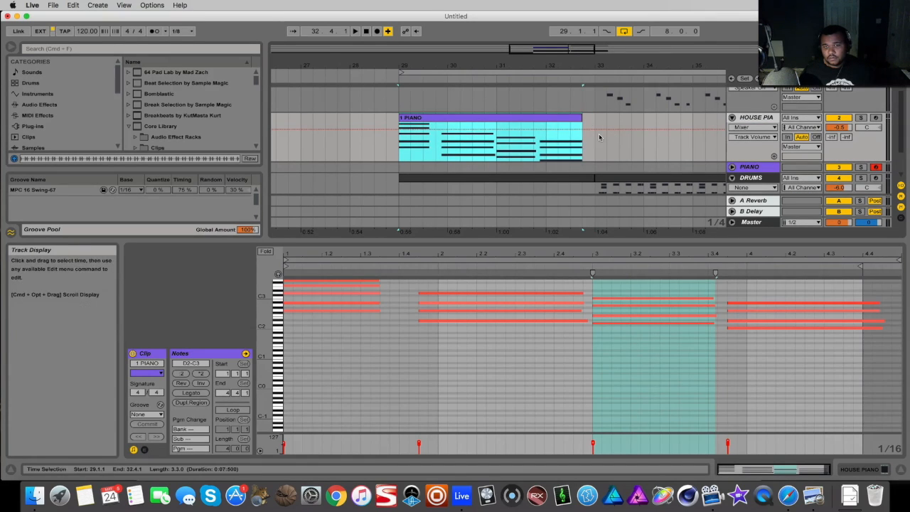
Step: Shorten the snap-only drum clip to end at 32.4.1 and play the arrangement from bar 29
scroll(597, 138, "down", 1)
key("Down")
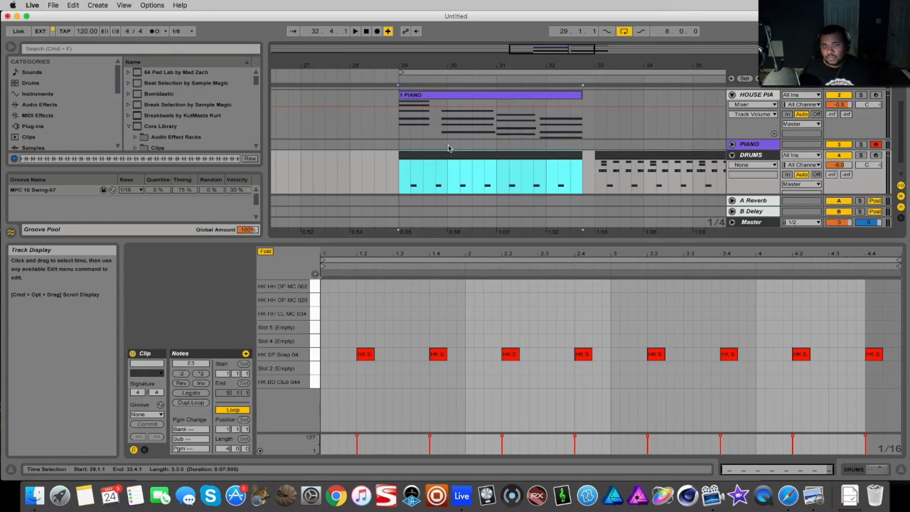
left_click(398, 148)
key("space")
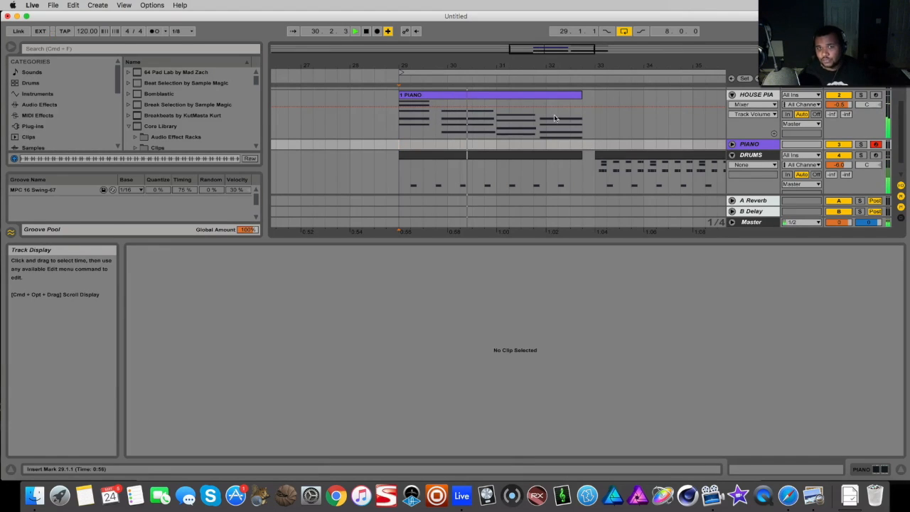
left_click_drag(568, 48, 571, 78)
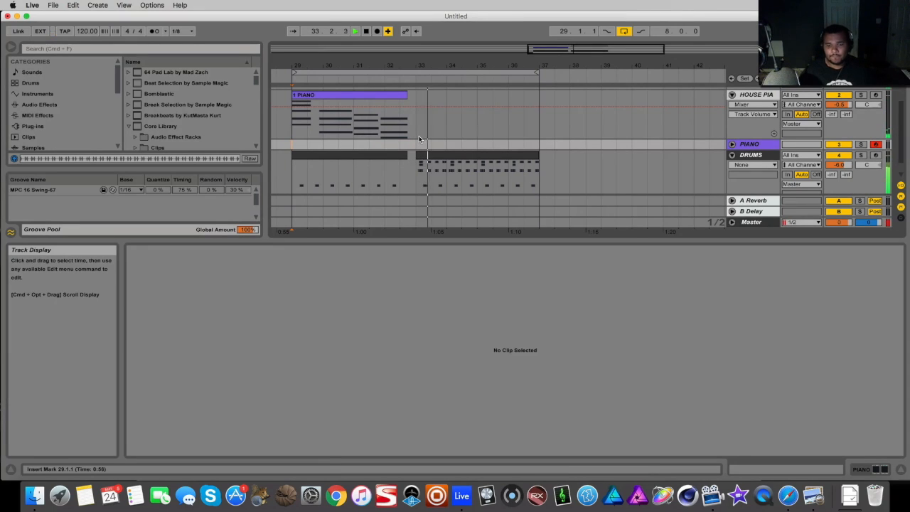
mouse_move(596, 49)
left_mouse_down()
mouse_move(586, 37)
mouse_move(550, 41)
mouse_move(595, 50)
left_mouse_up()
scroll(492, 138, "up", 2)
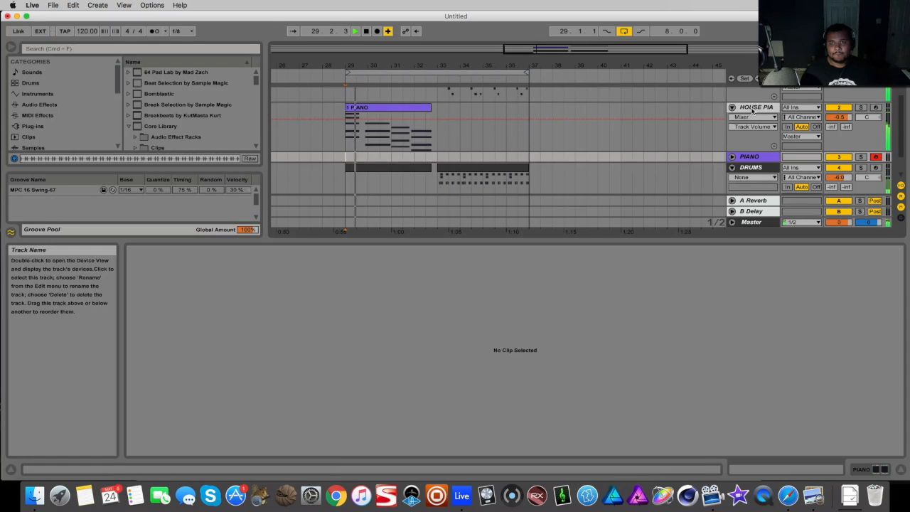
Step: Find iZotope Vinyl among the iZotope plug-ins and load it on the Master track
left_click(758, 107)
left_click(44, 127)
scroll(143, 122, "down", 4)
scroll(139, 125, "up", 5)
scroll(133, 117, "down", 5)
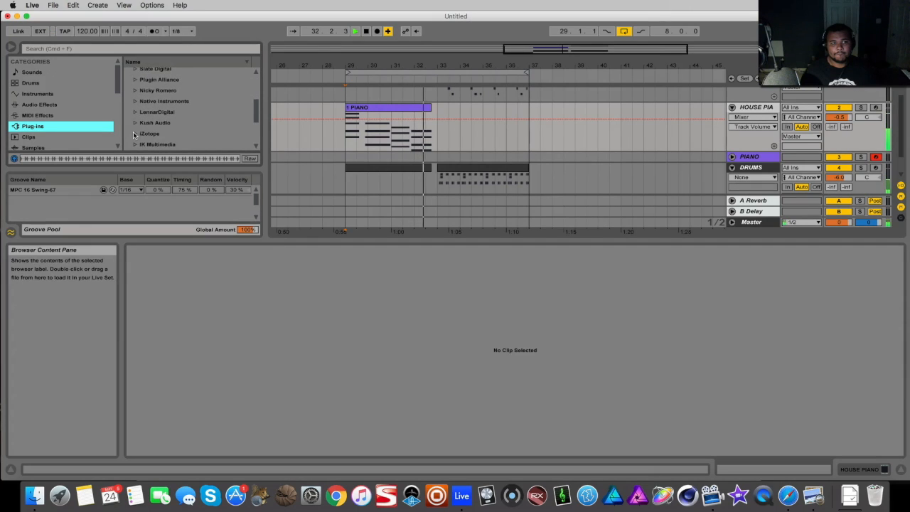
left_click(134, 134)
scroll(142, 125, "down", 1)
scroll(149, 117, "down", 3)
scroll(153, 114, "down", 10)
scroll(154, 116, "down", 2)
scroll(204, 121, "up", 8)
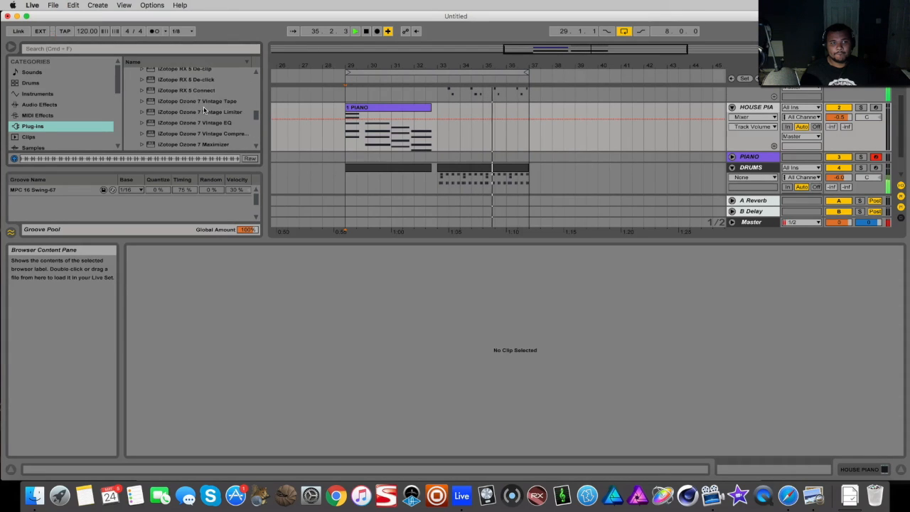
left_click(185, 113)
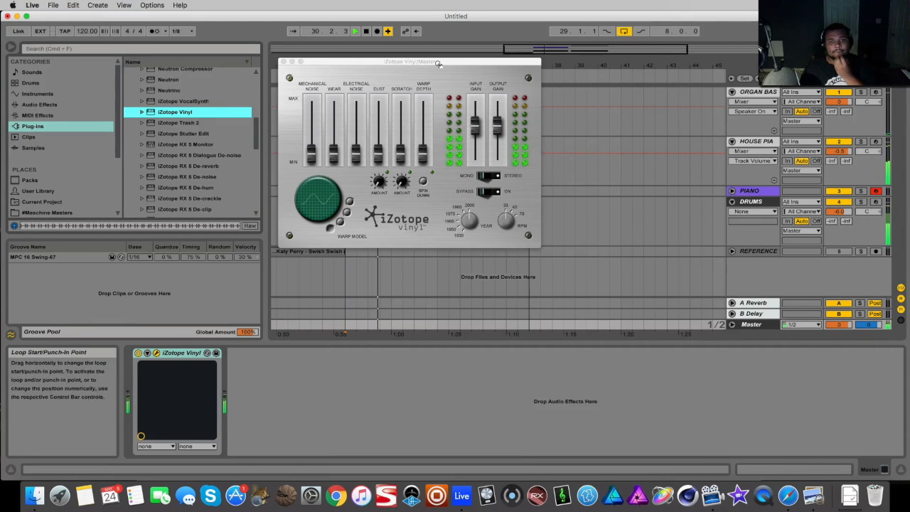
Step: Move the Vinyl window clear of the arrangement and shorten the full drum clip starting at bar 33 to end at 36.4.1
left_click_drag(440, 65, 782, 128)
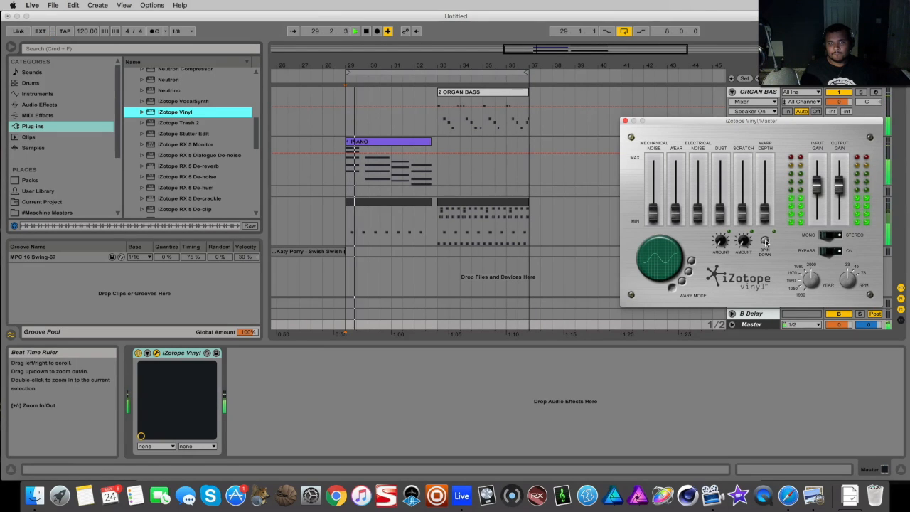
left_click_drag(536, 65, 537, 281)
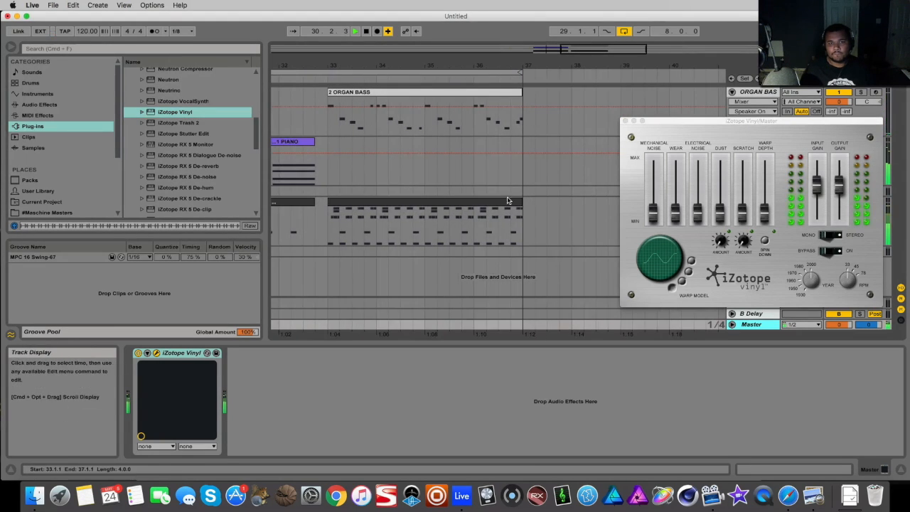
left_click_drag(520, 203, 510, 204)
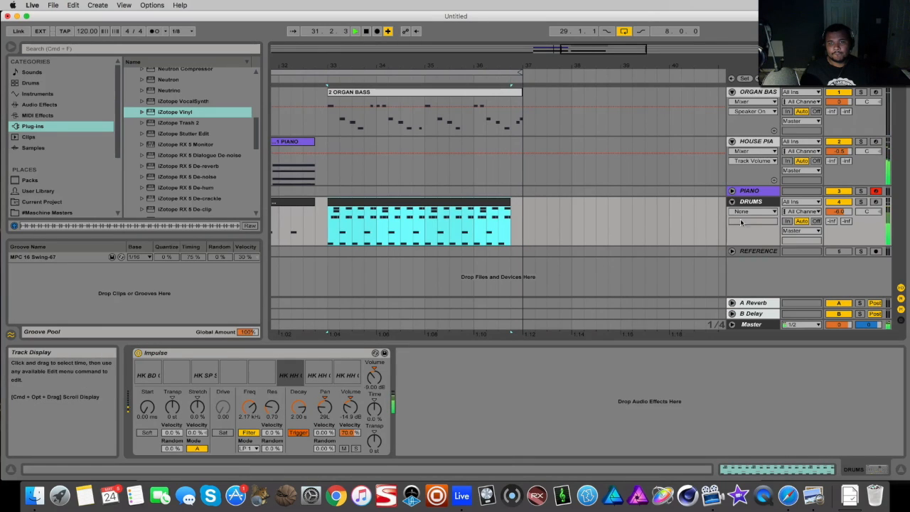
Step: Audition Vinyl's Spin Down effect on the Master track over the drum break before bar 37, and close the plug-in window
left_click(751, 325)
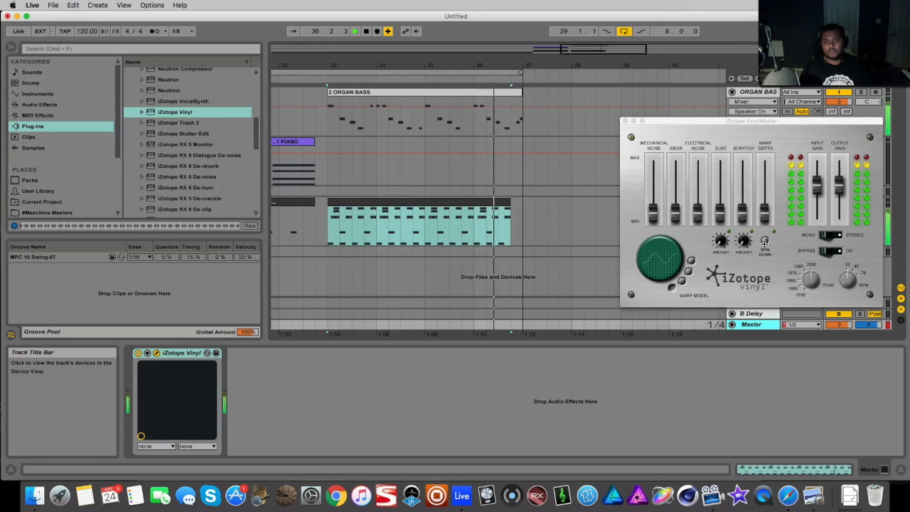
left_click(765, 243)
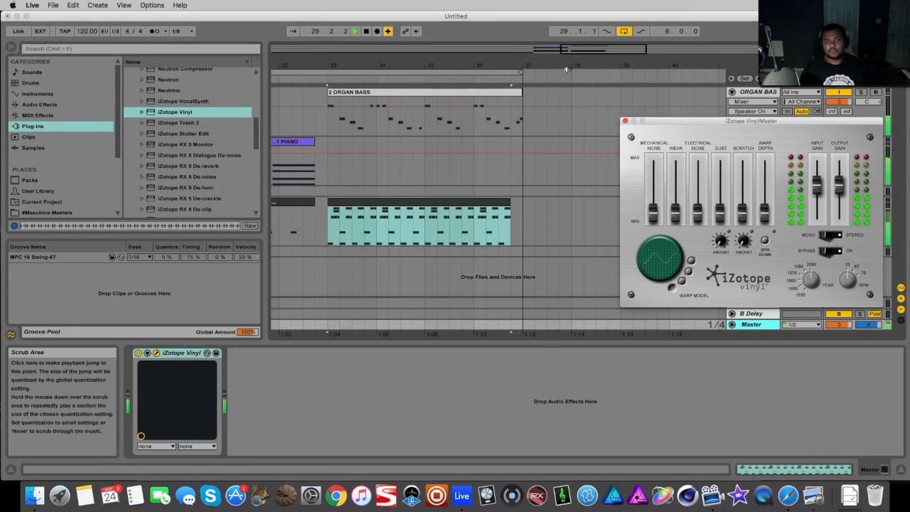
left_click_drag(579, 49, 550, 22)
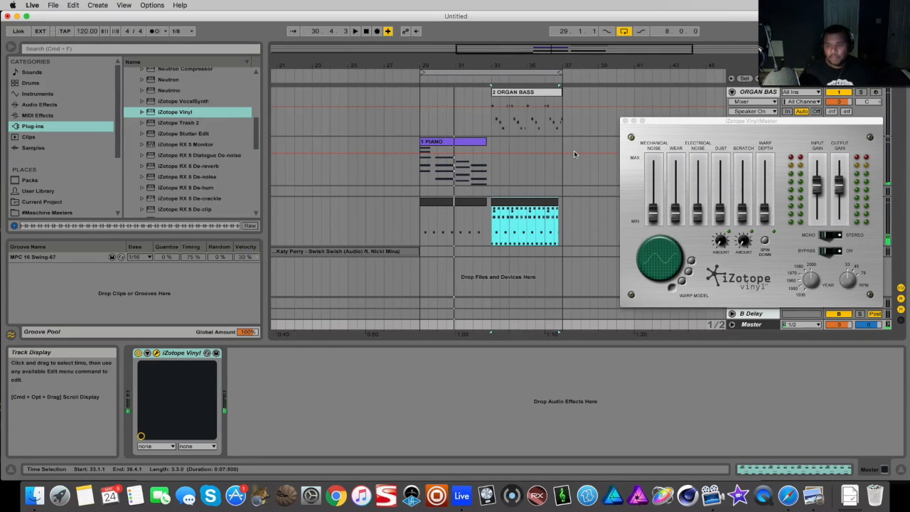
left_click(624, 121)
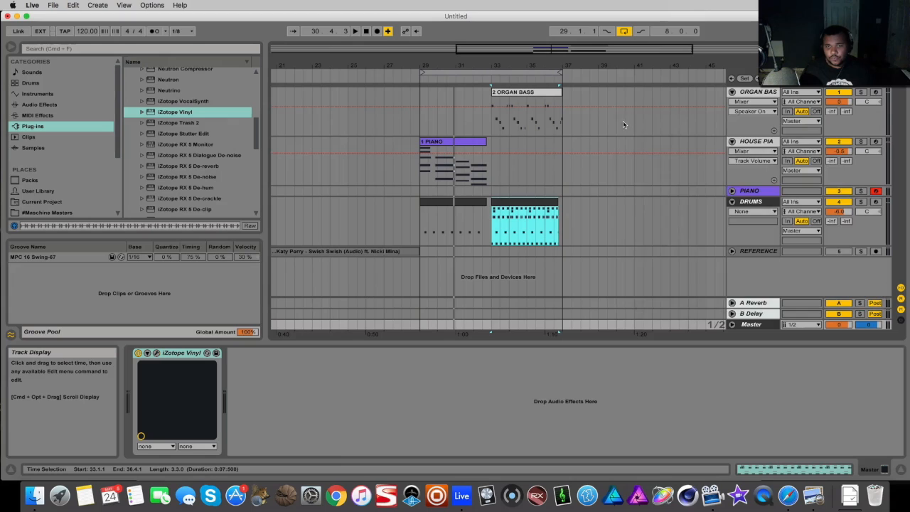
Step: Open the Play instrument's window on the PIANO track
left_click(759, 142)
left_click(748, 192)
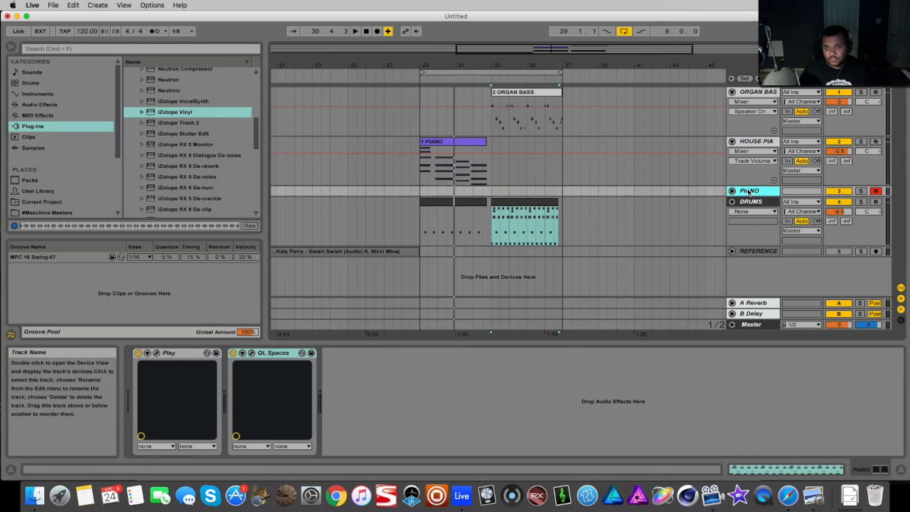
left_click(156, 353)
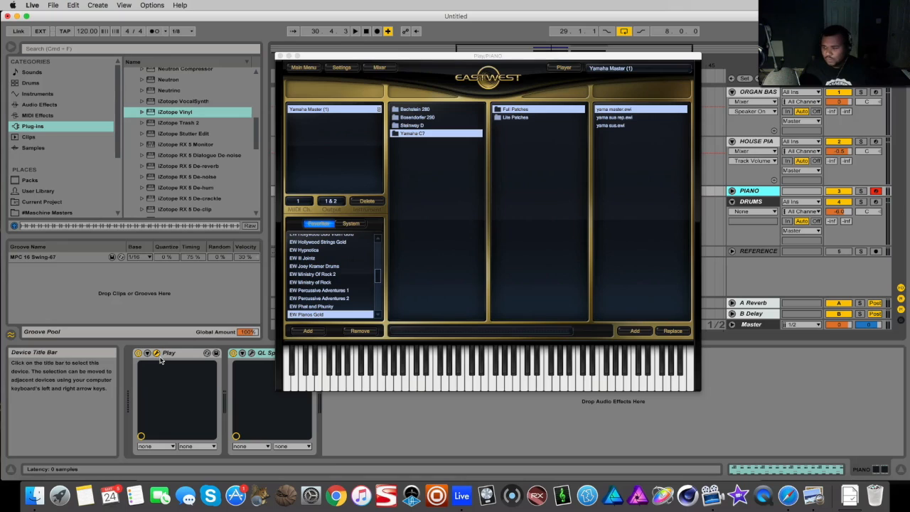